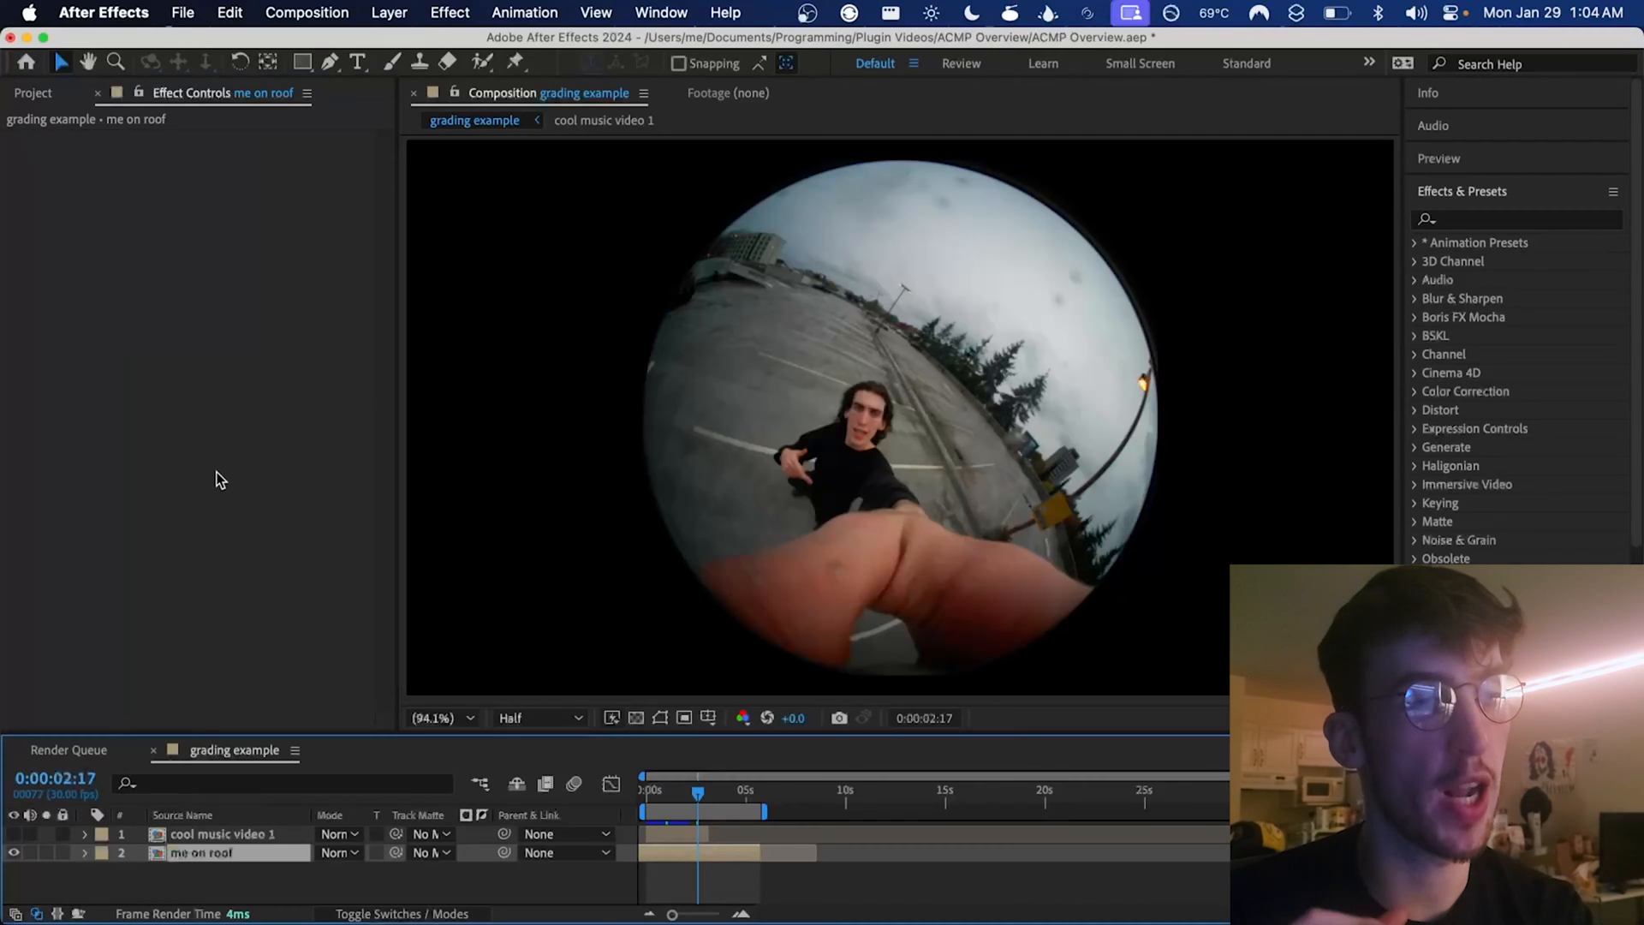
- Scrub to about the one-second mark and make the cool music video 1 layer visible and selected
mouse_move(697, 800)
left_mouse_down()
mouse_move(669, 803)
mouse_move(701, 796)
left_mouse_up()
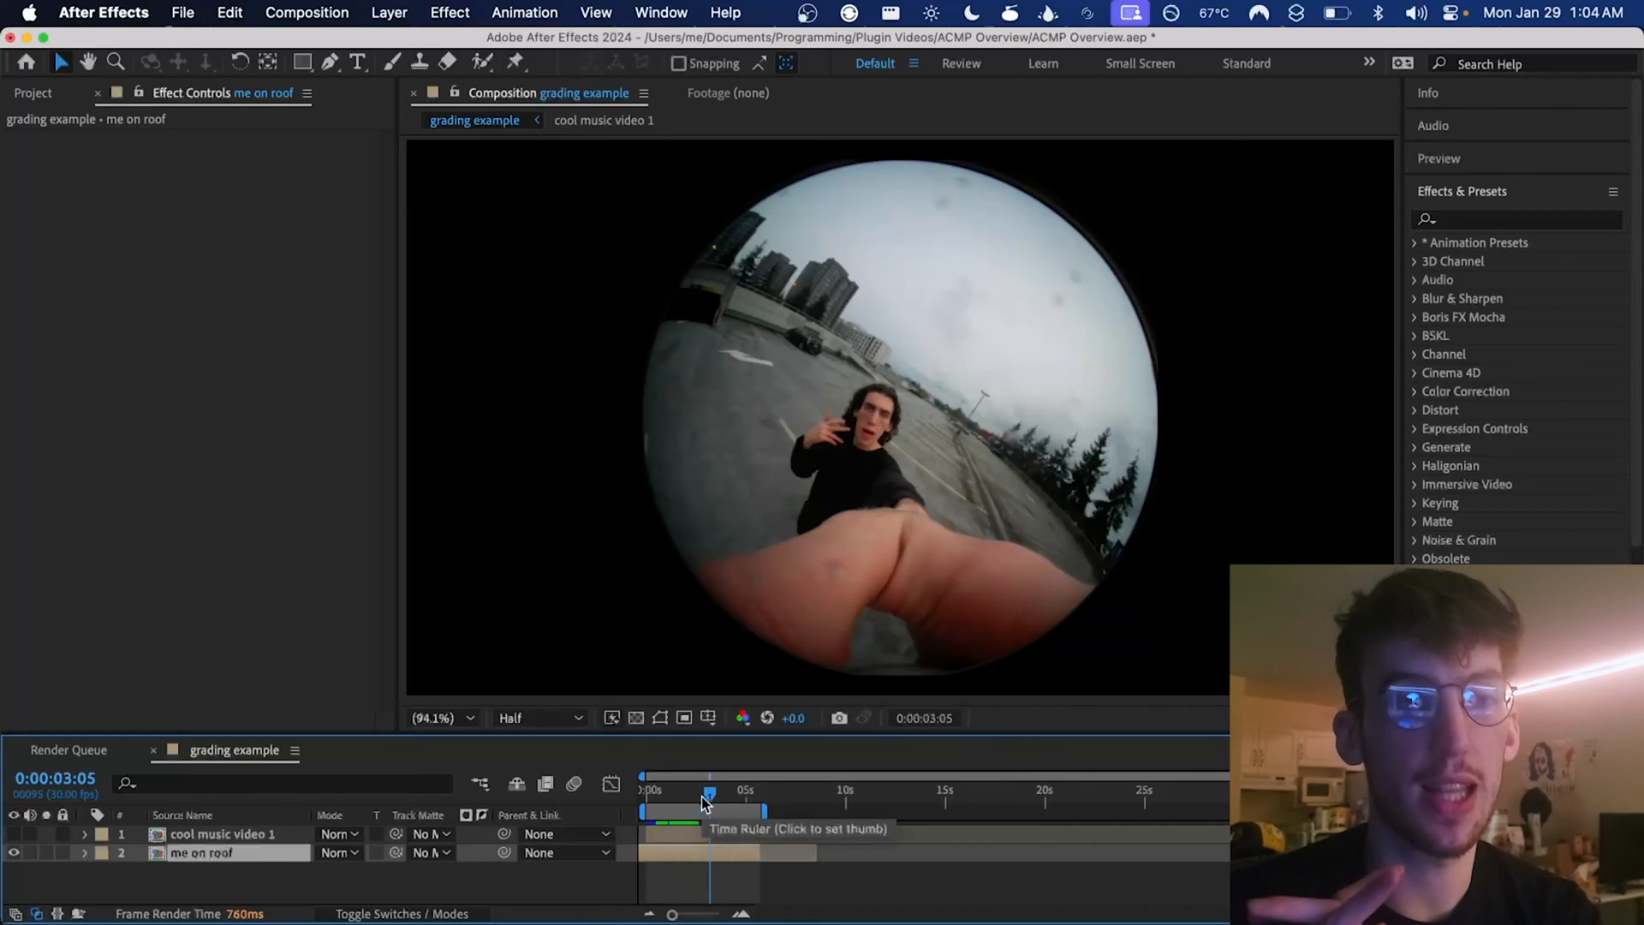
left_click_drag(706, 796, 685, 797)
left_click(17, 835)
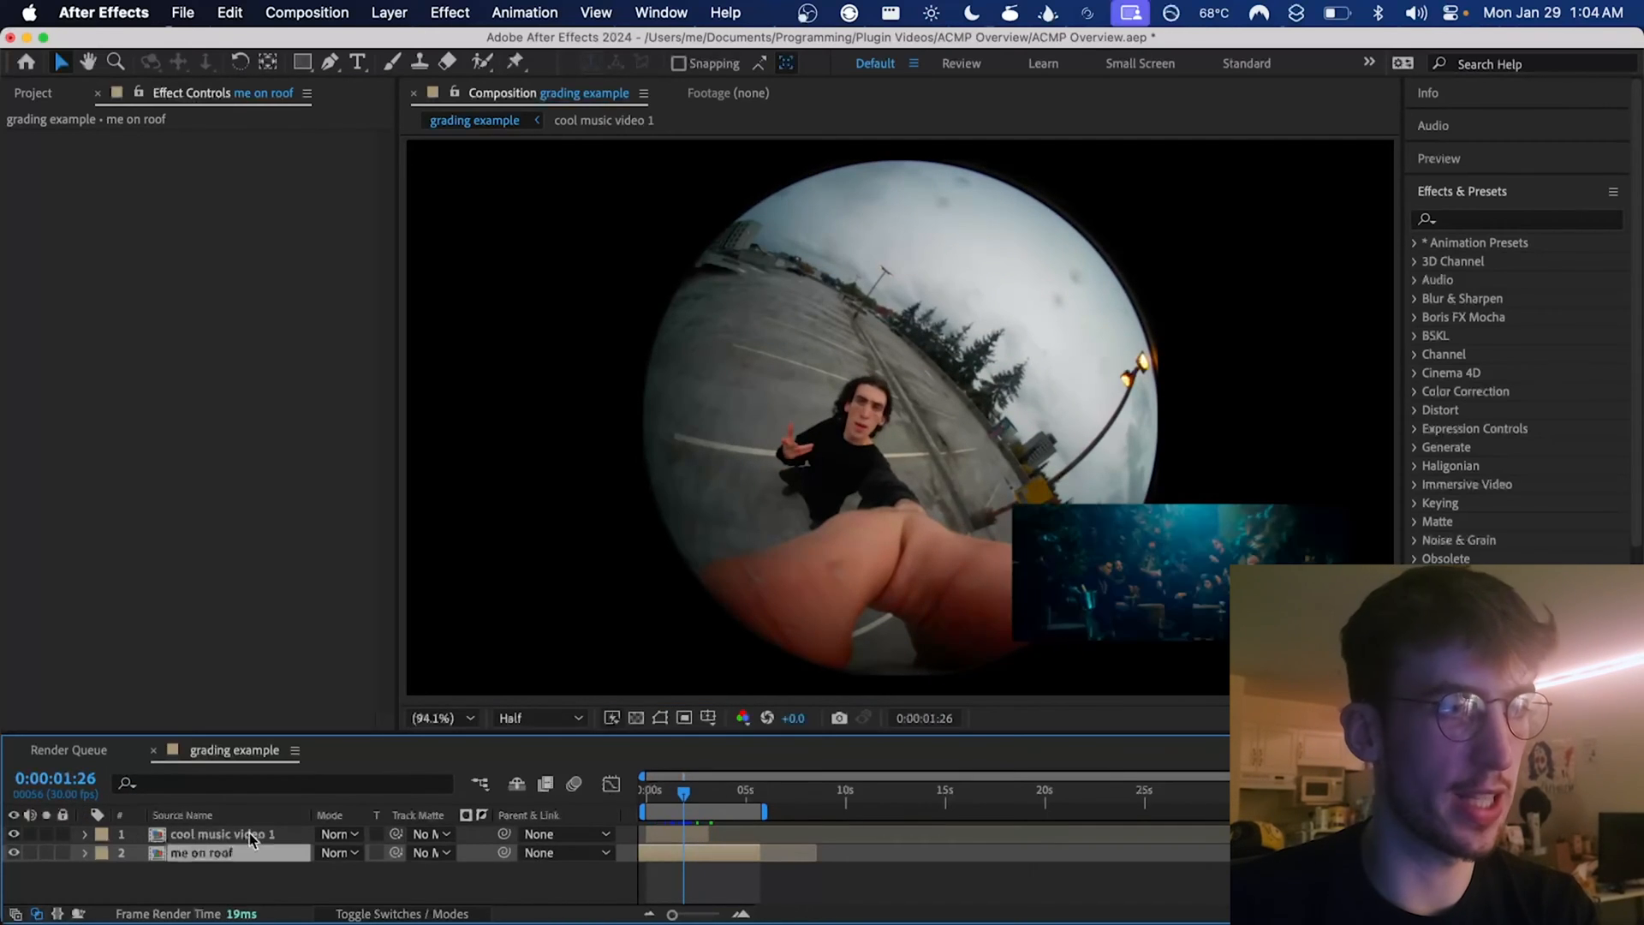
left_click(221, 835)
left_click_drag(684, 793, 667, 792)
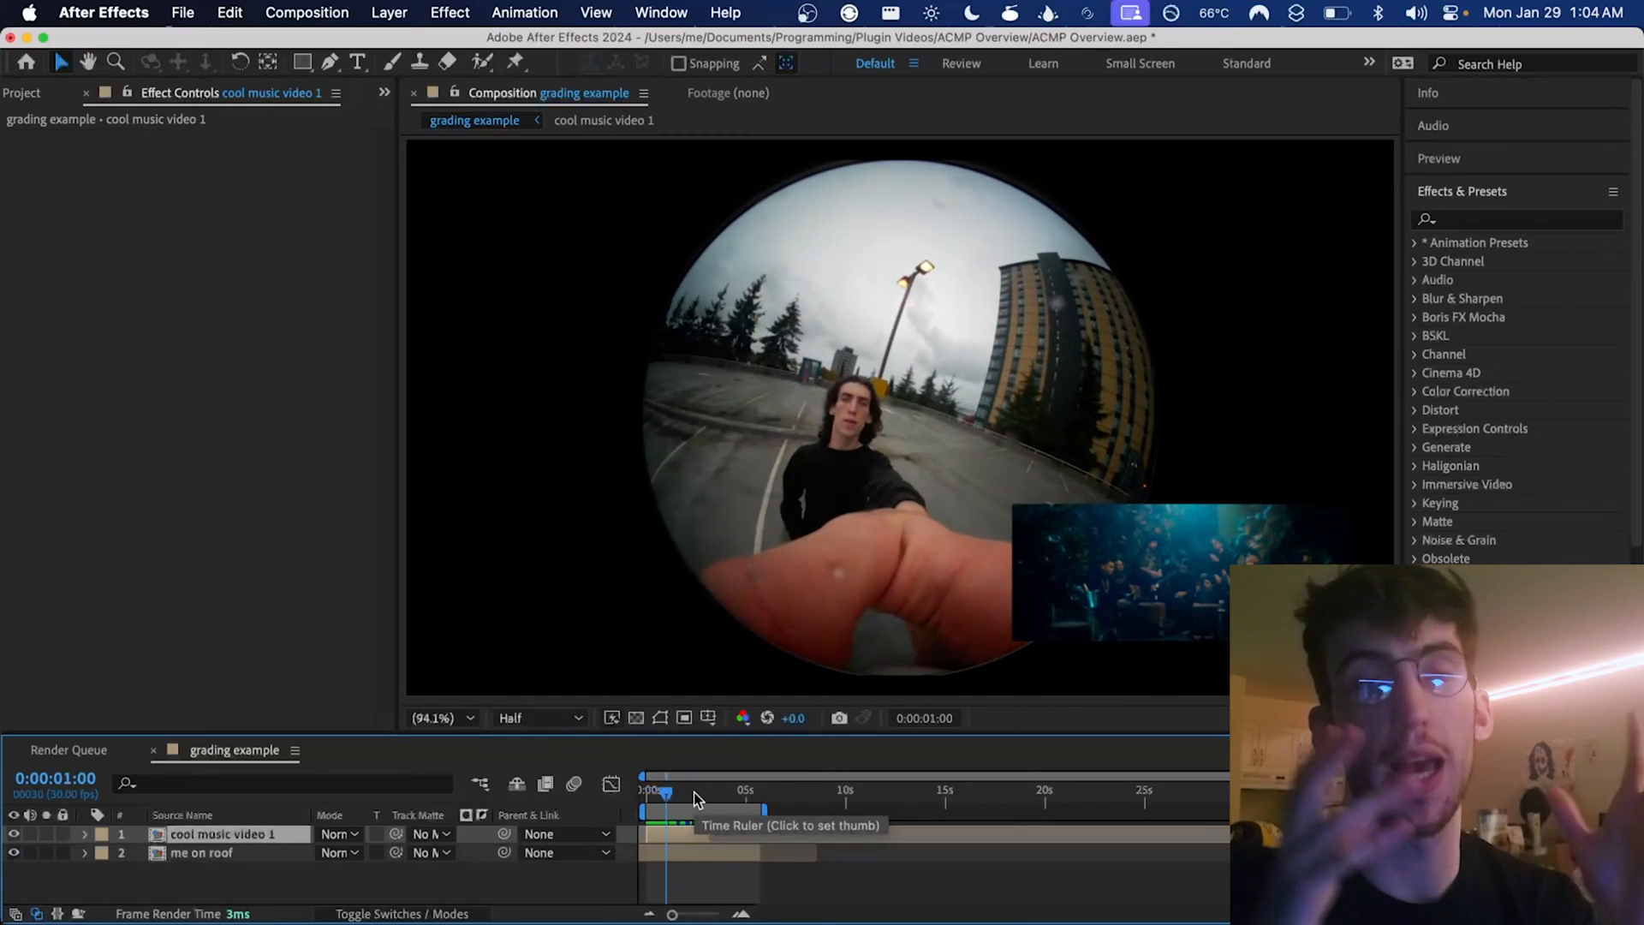
- Add AI Color Match to the me on roof layer with cool music video 1 as Color Style Image and run Match Here
left_click(666, 850)
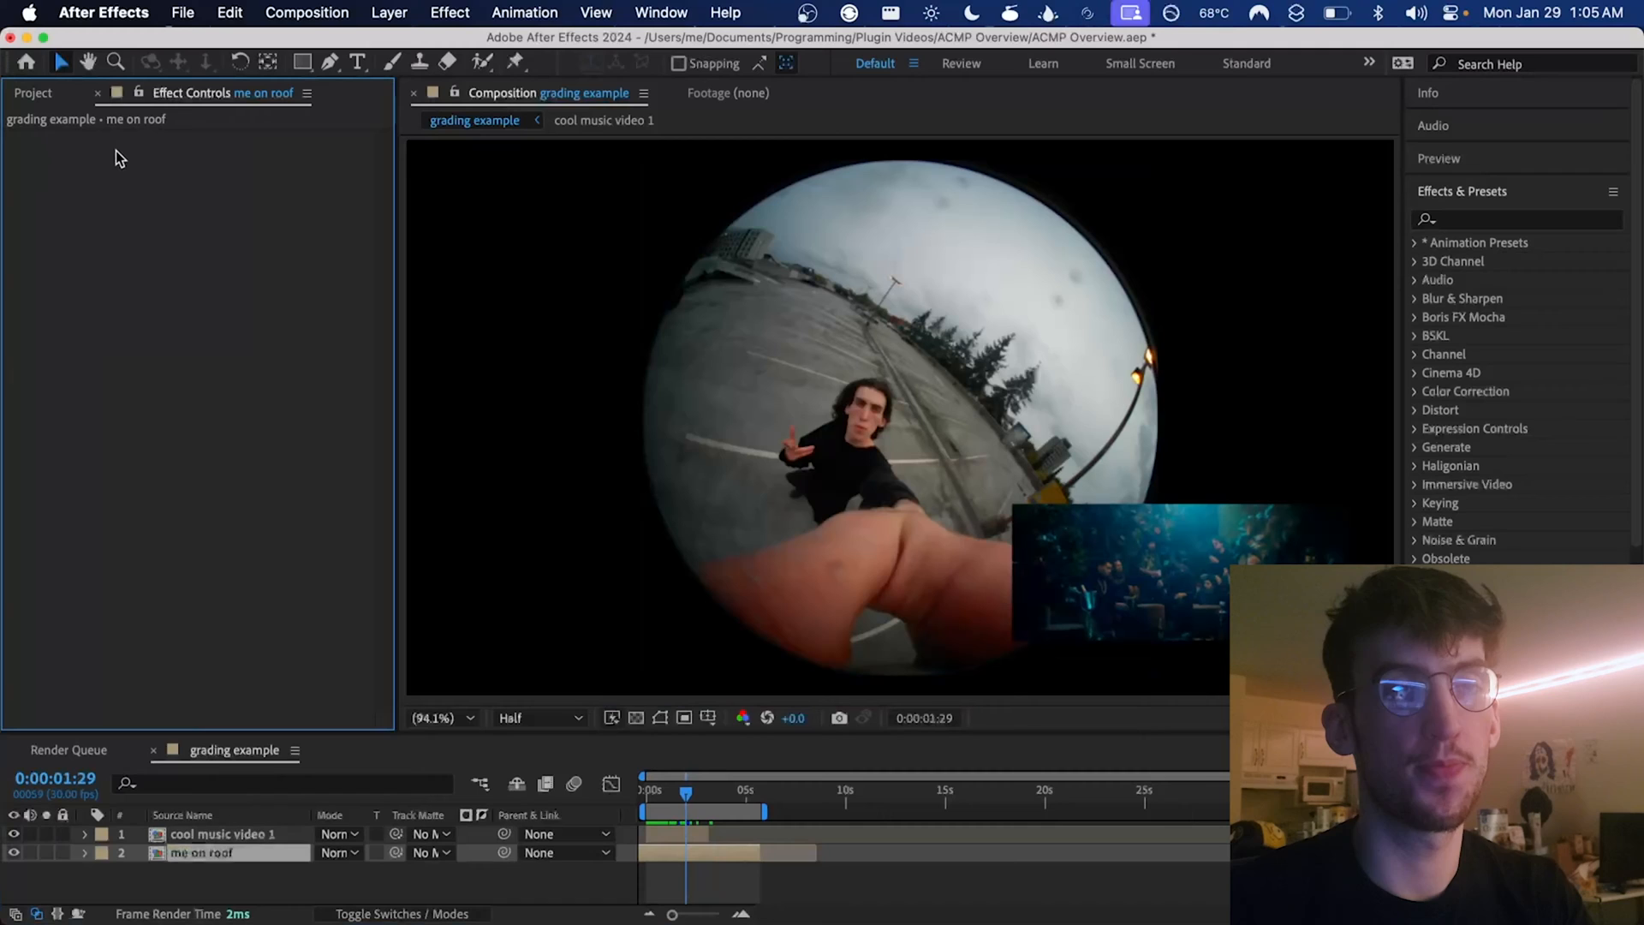
key("ctrl+space")
type("ai")
key("Return")
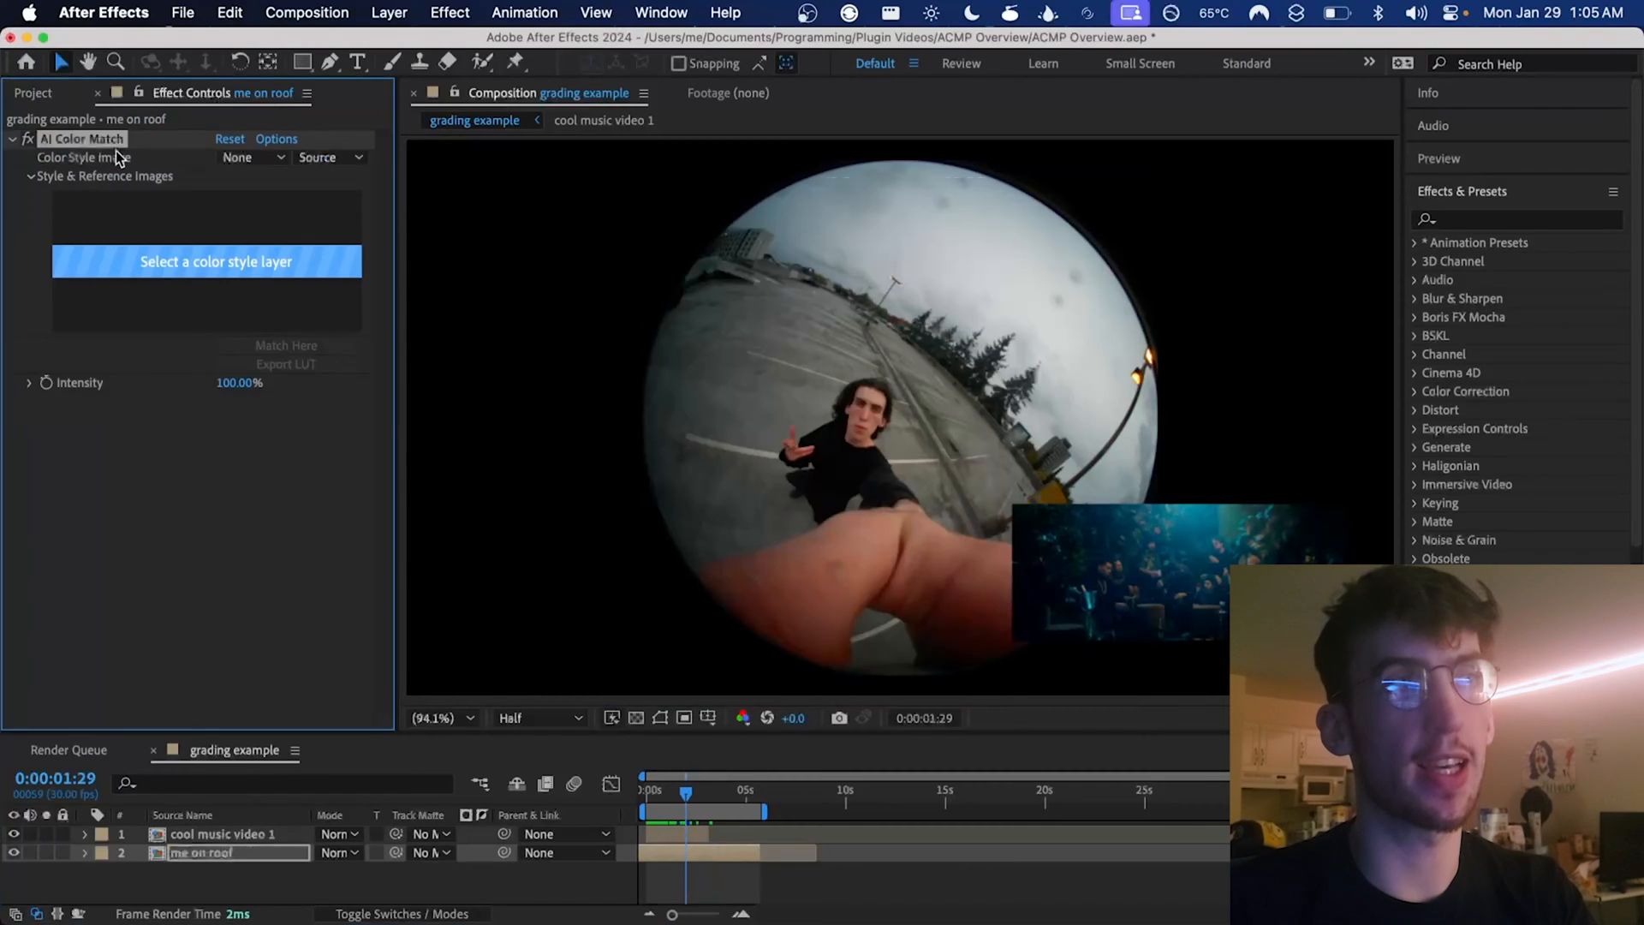
left_click(255, 156)
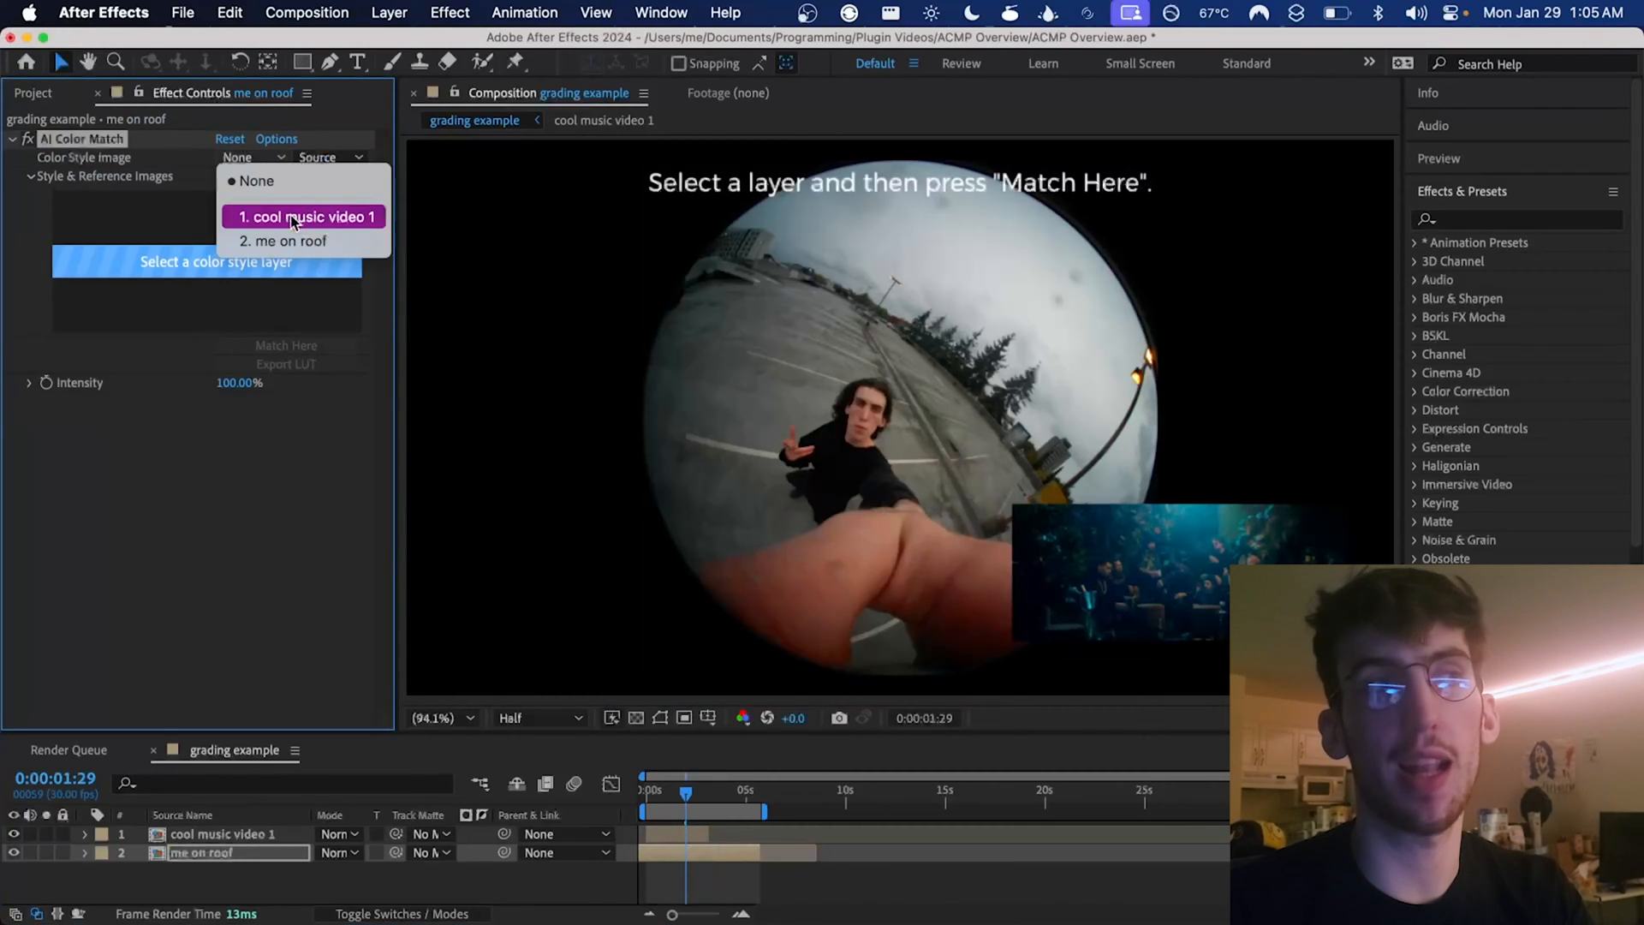
left_click(291, 218)
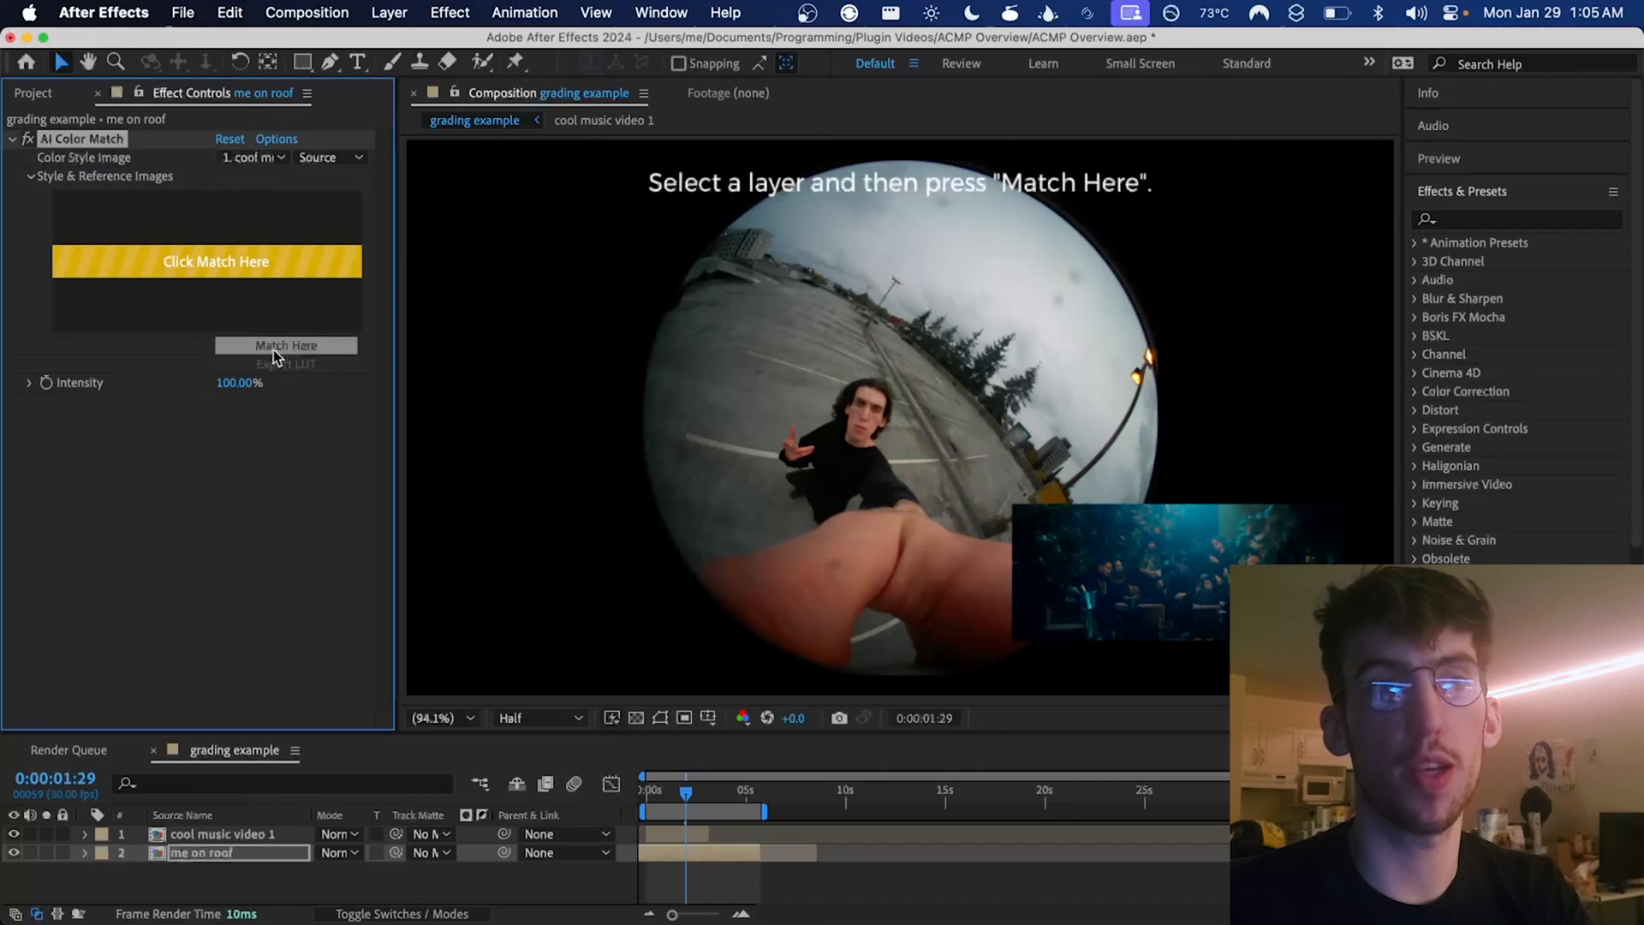
left_click(273, 348)
- Preview the cool-blue graded roof footage and try adjusting the match Intensity
left_click_drag(669, 793, 698, 802)
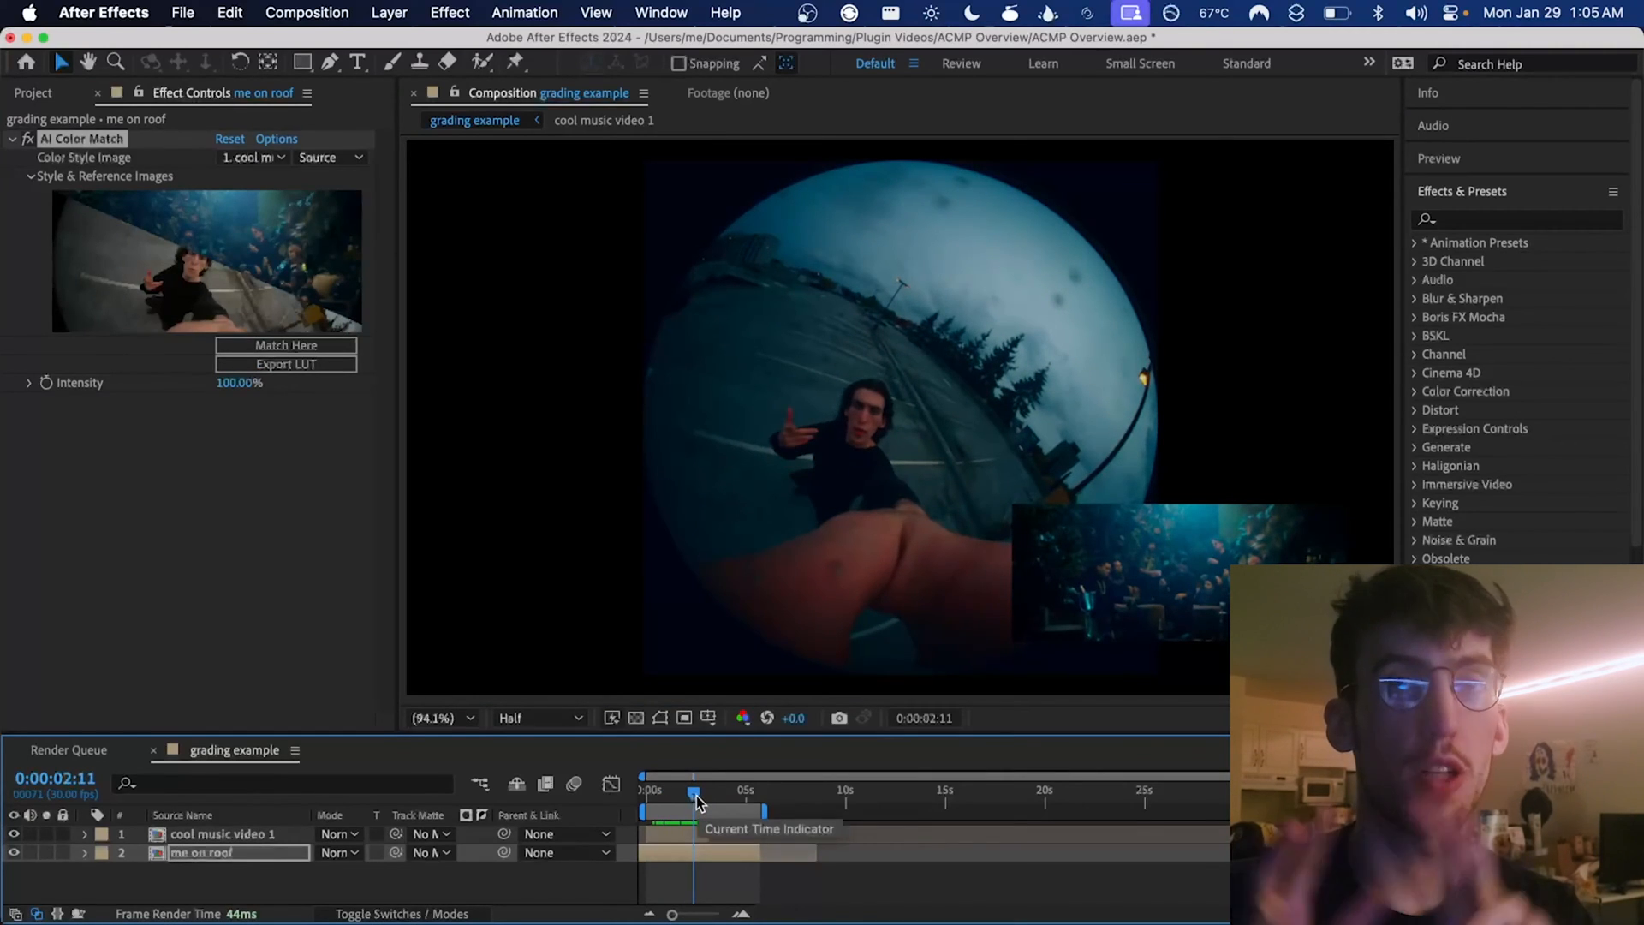
left_click(257, 388)
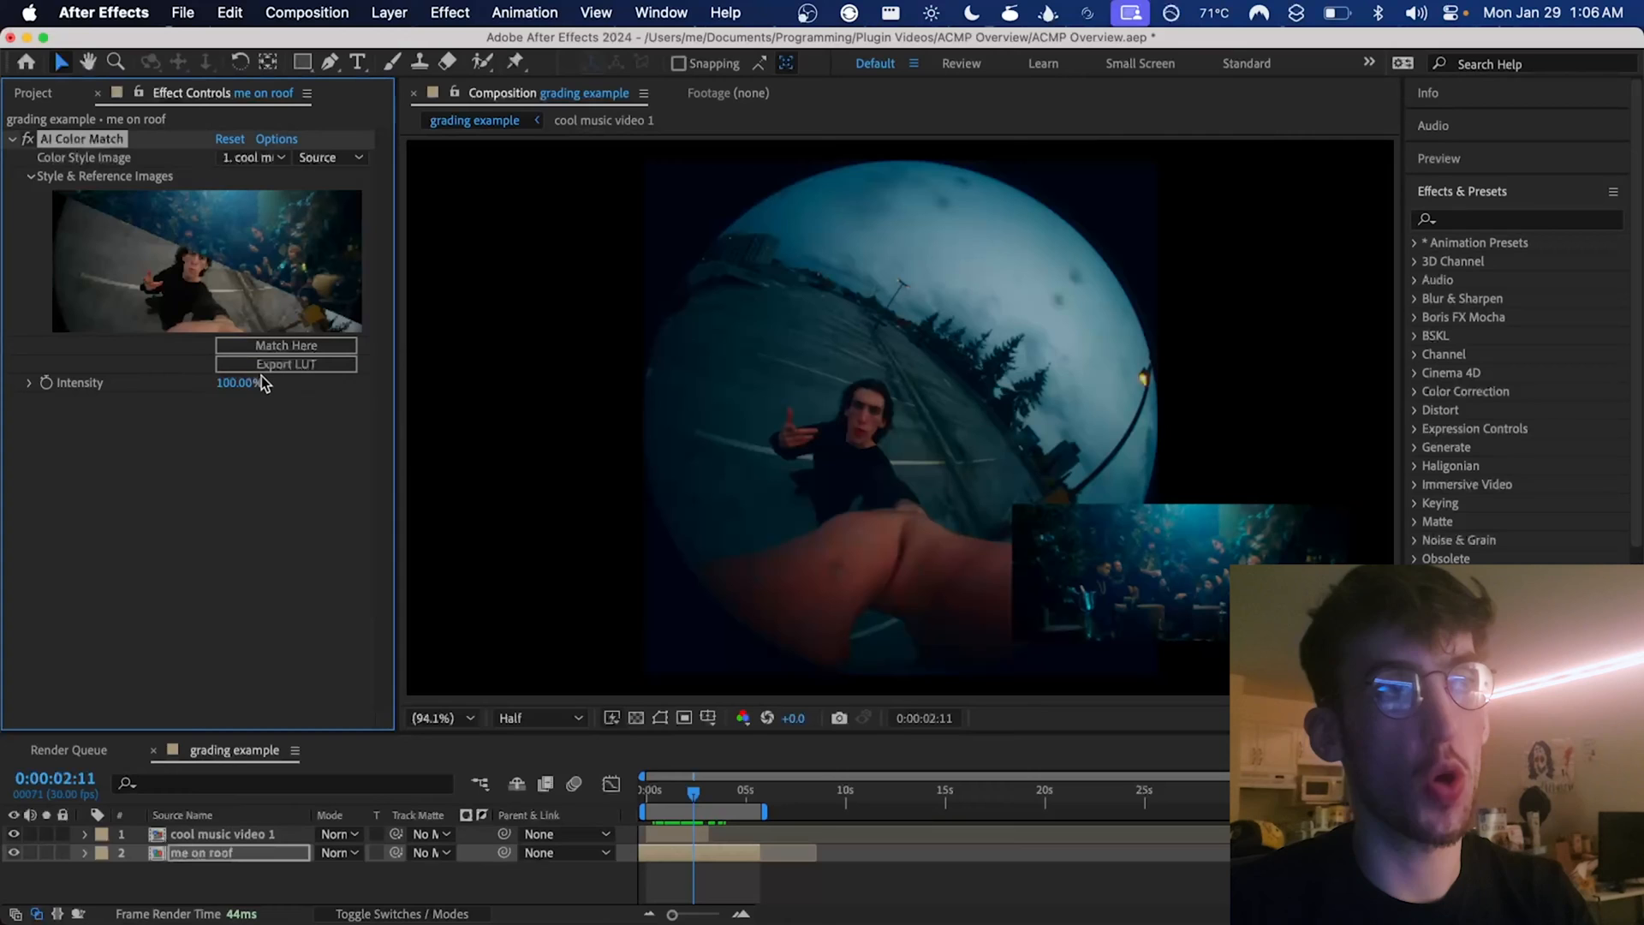
mouse_move(239, 382)
left_mouse_down()
mouse_move(124, 382)
mouse_move(275, 381)
left_mouse_up()
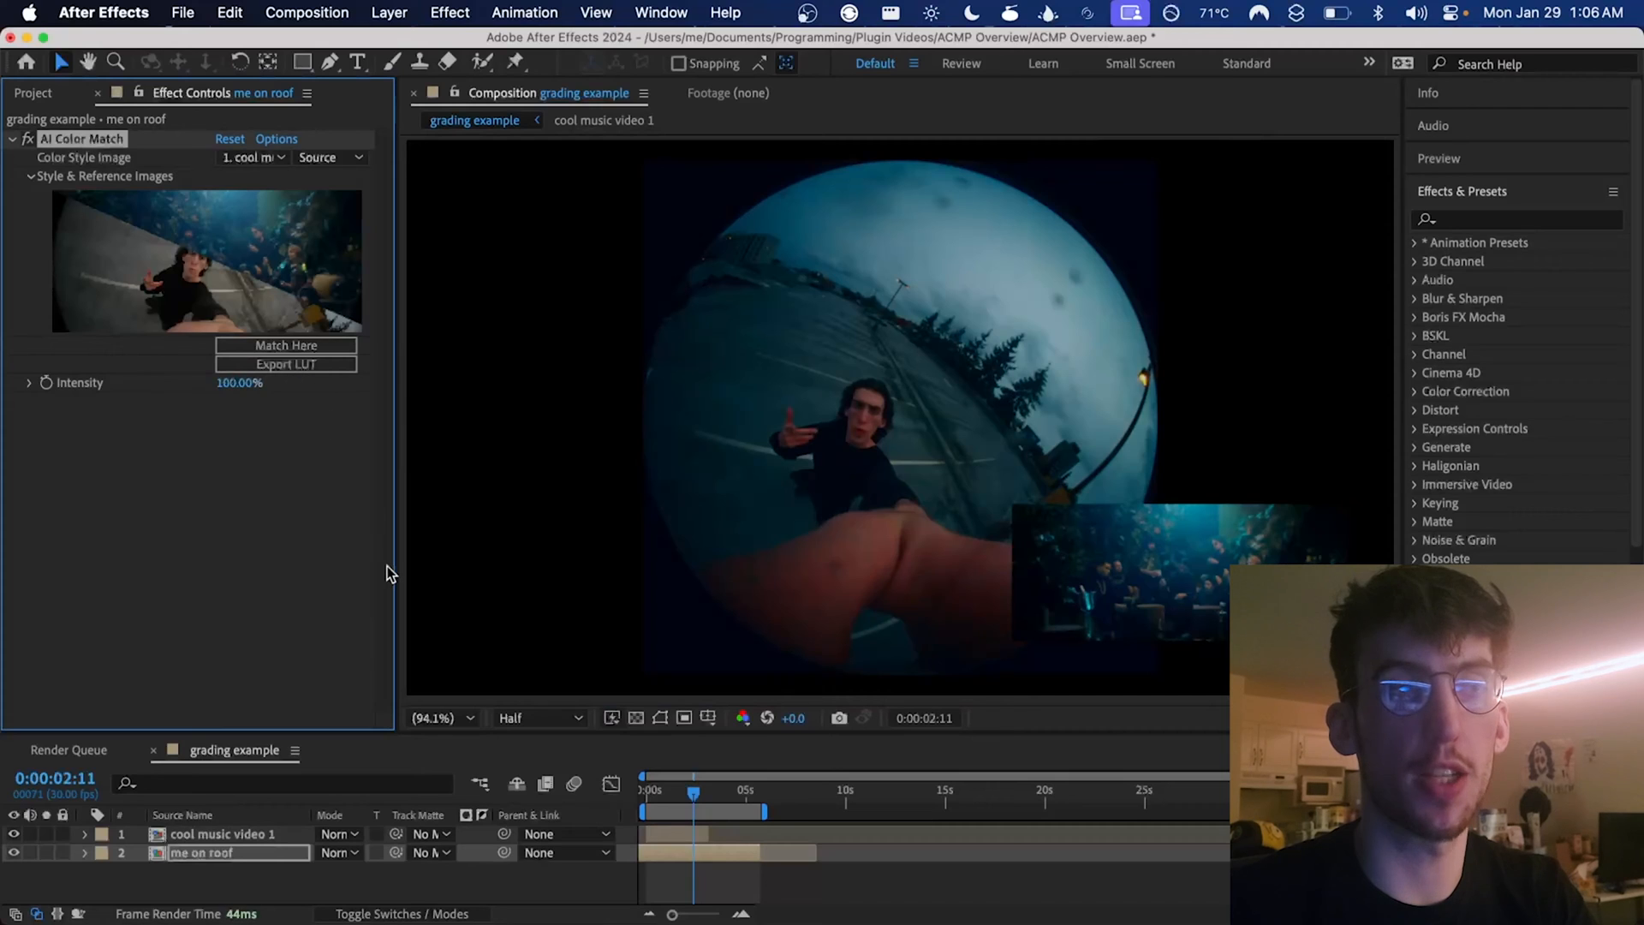
- Start exporting the match as a LUT, cancel it, and delete AI Color Match from the roof layer
left_click(316, 364)
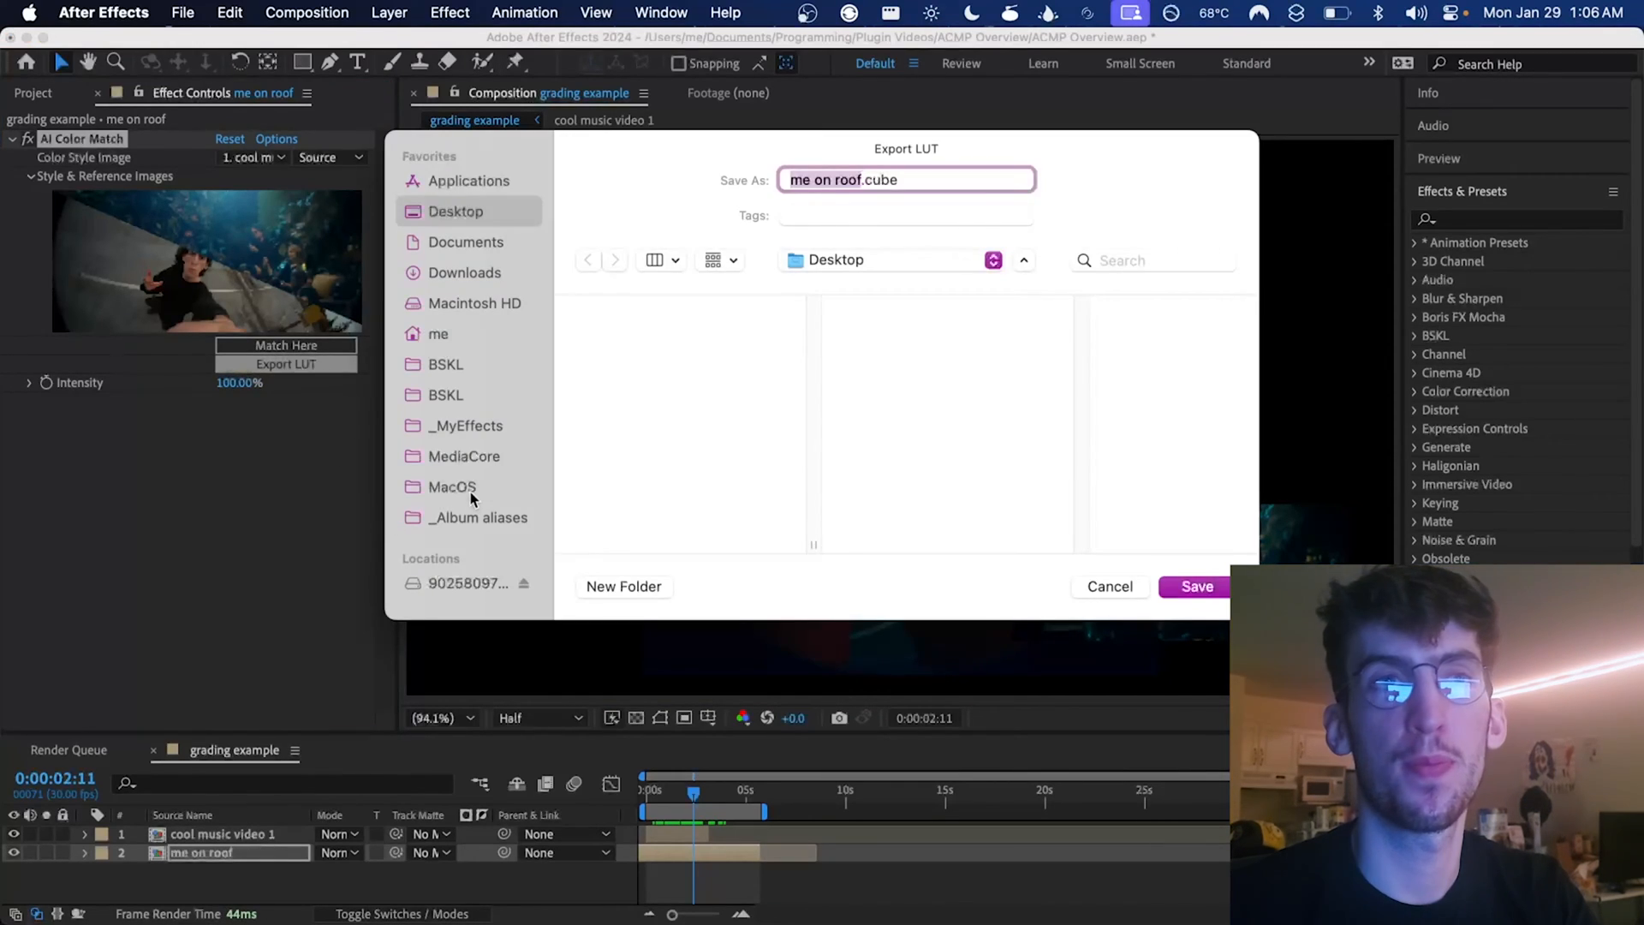
key("Escape")
key("Delete")
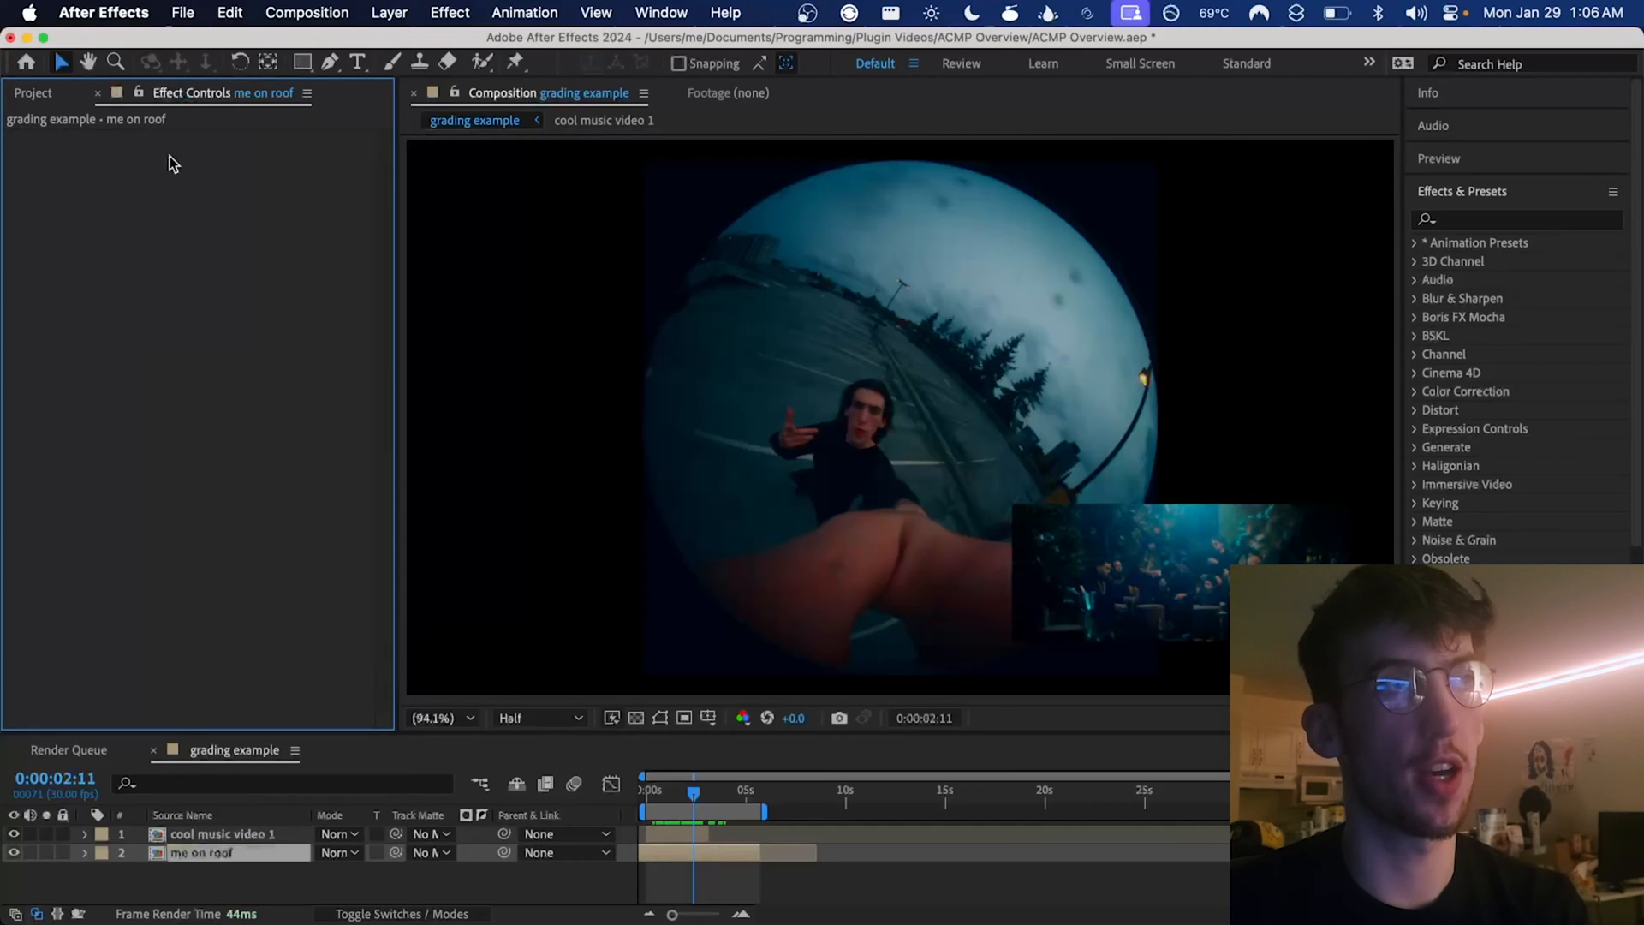
- Scrub back to around four seconds and dismiss the quick effect search before switching to Premiere Pro
left_click(750, 792)
left_click_drag(749, 795, 747, 793)
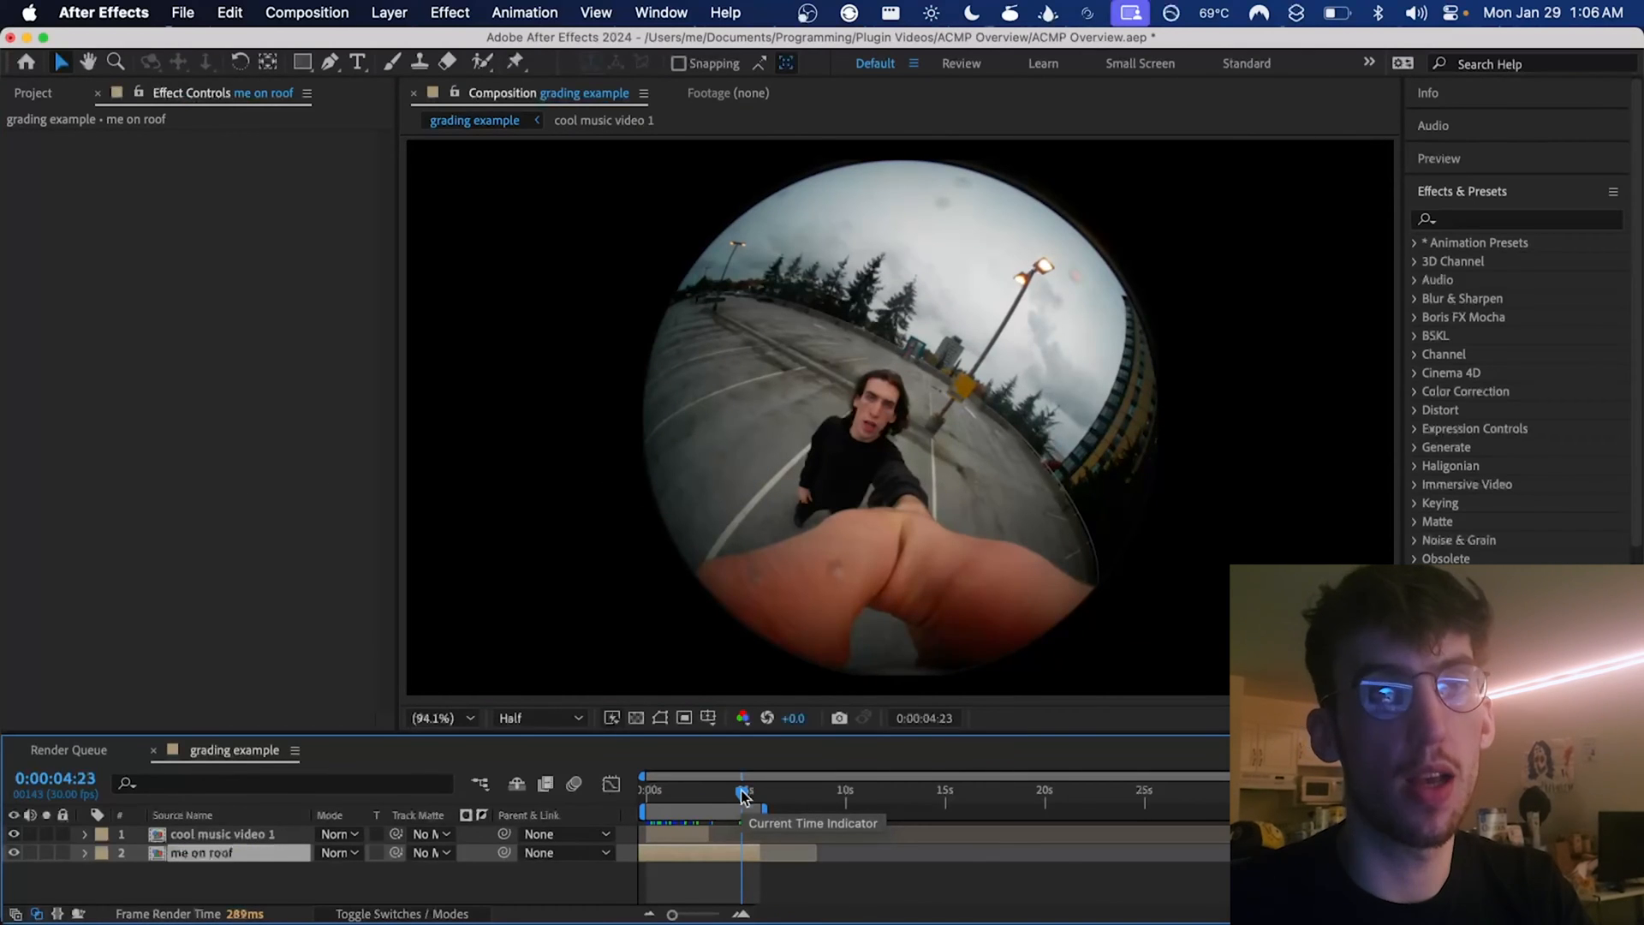
left_click_drag(742, 794, 735, 797)
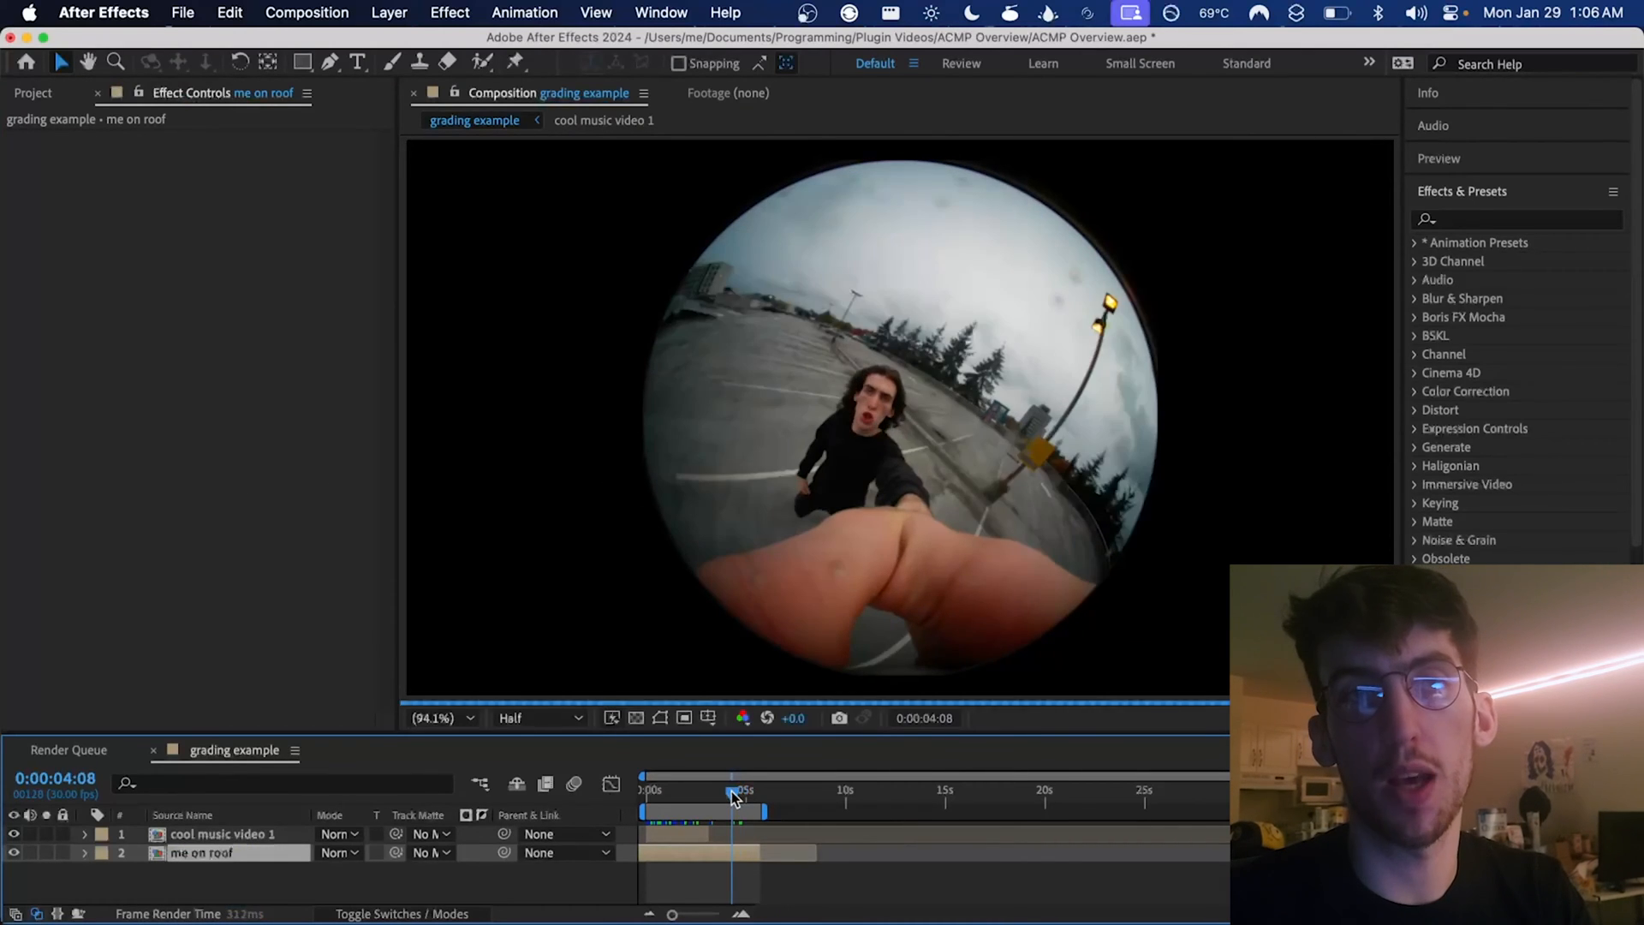
key("ctrl+space")
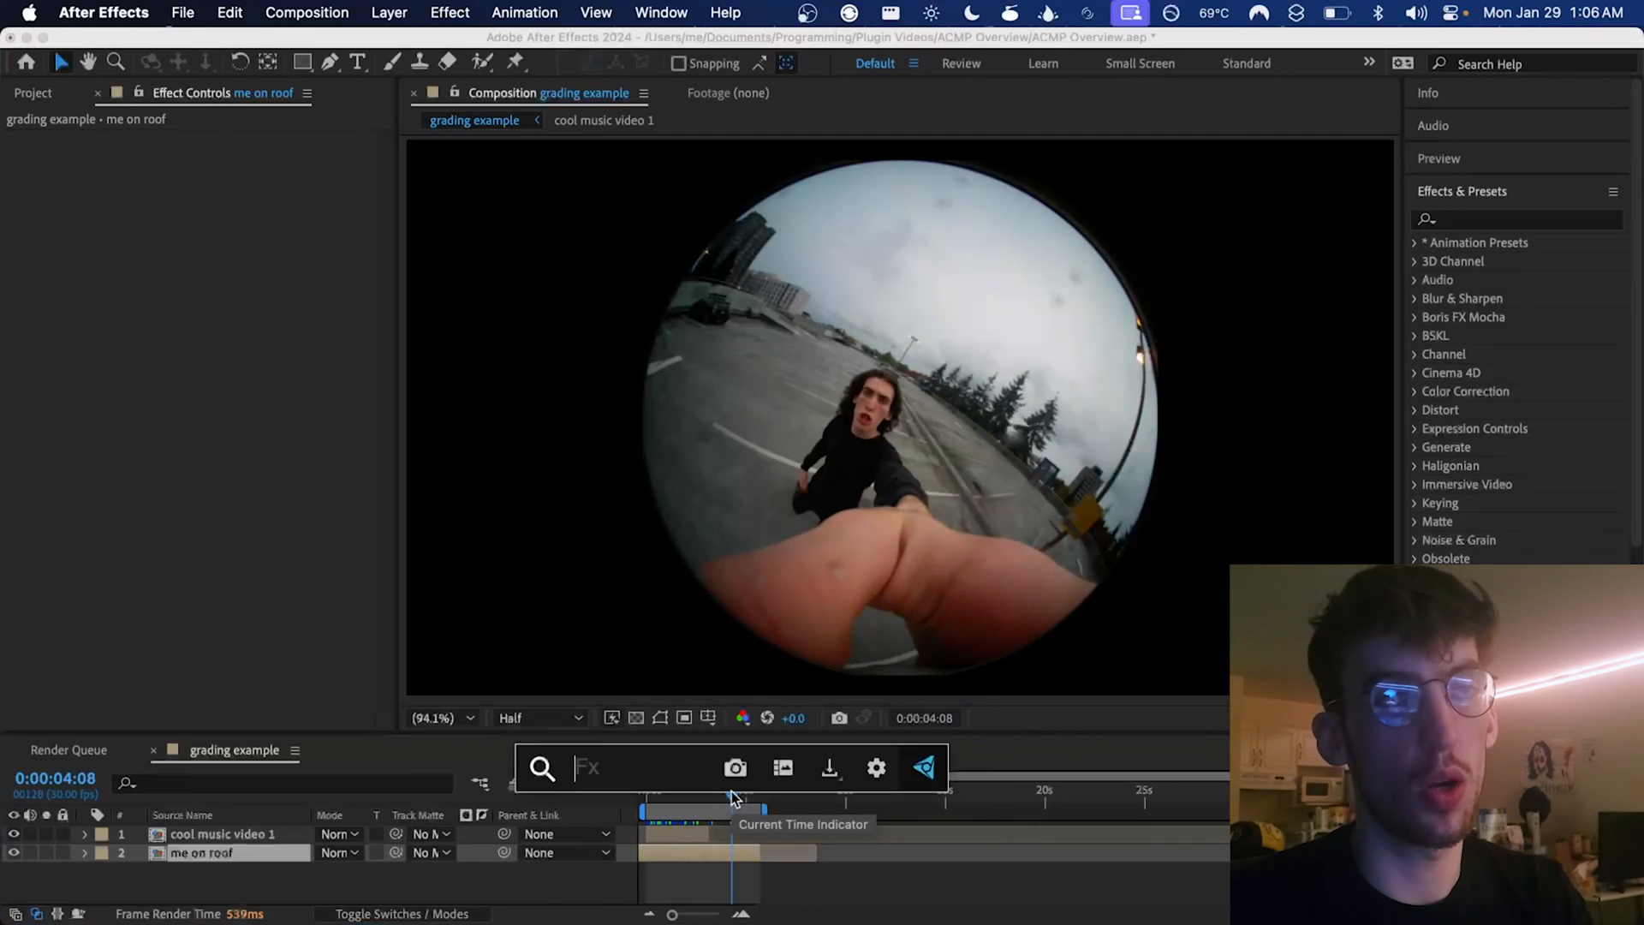
type("app")
key("Return")
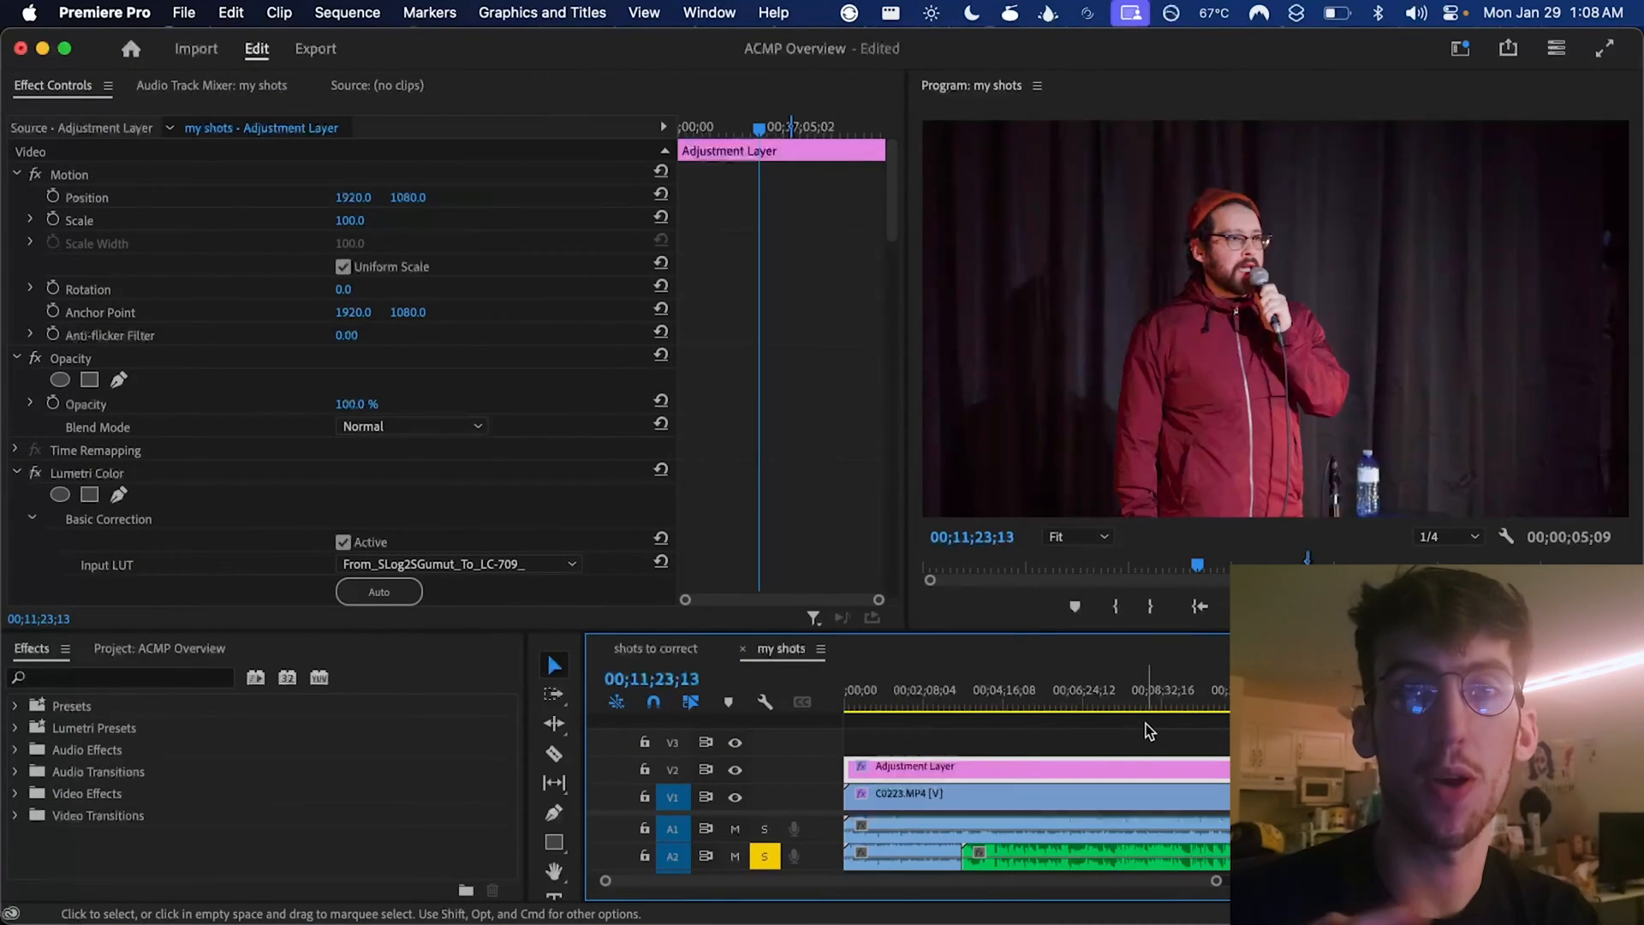
- Scrub the my shots sequence and toggle the adjustment layer's visibility to compare graded and ungraded
left_click(1218, 710)
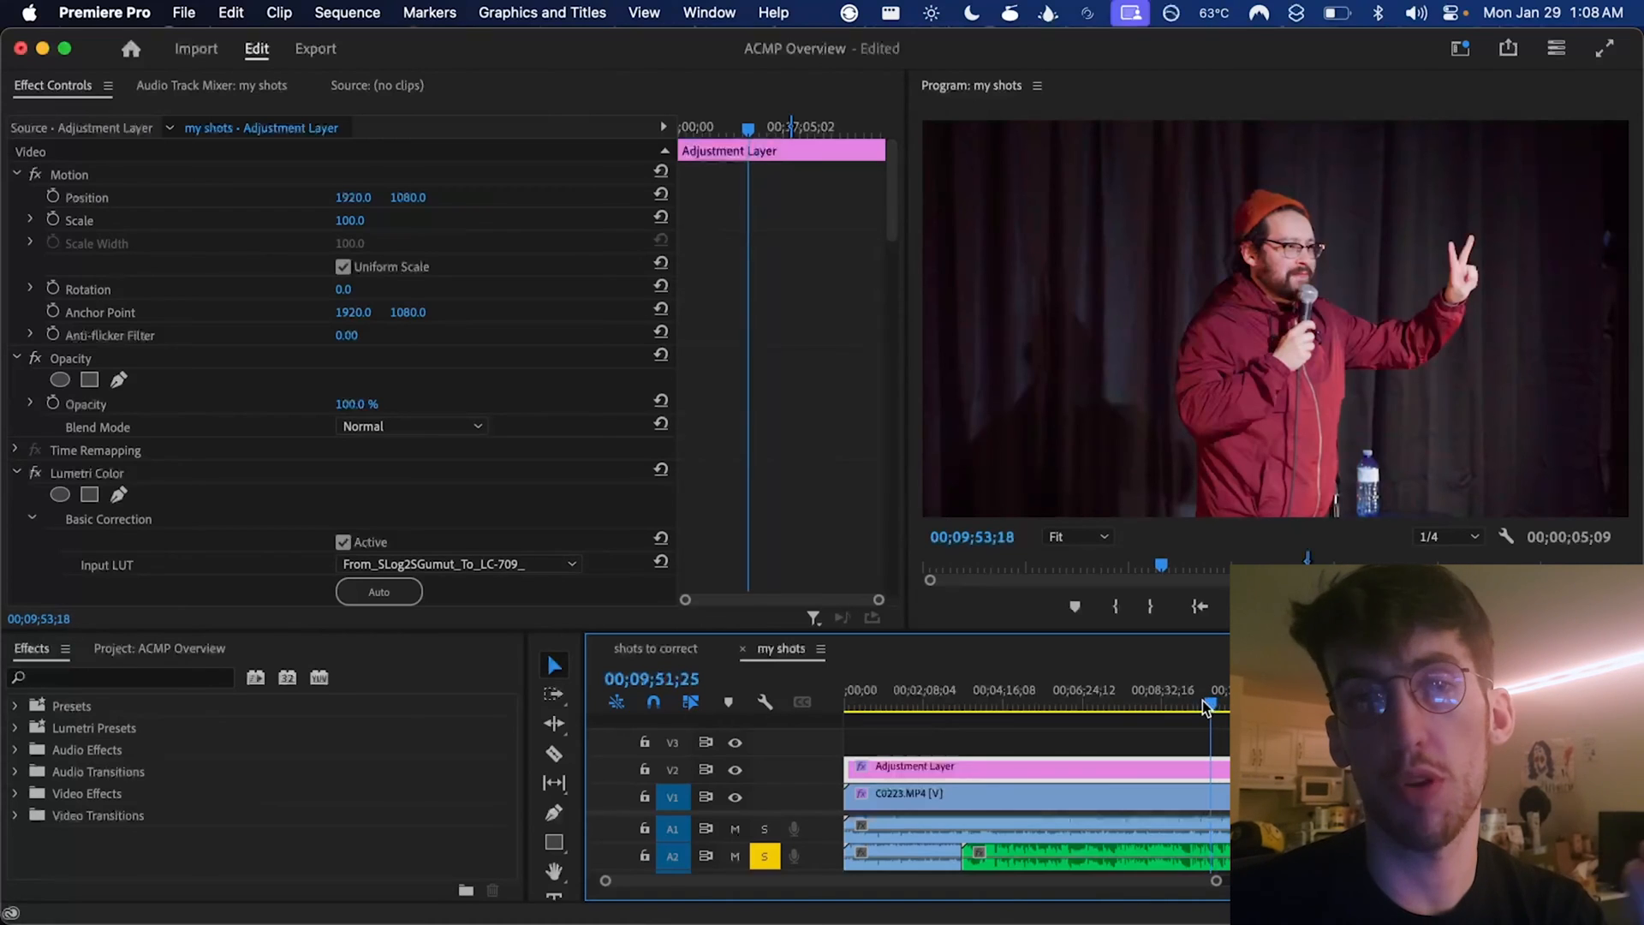
left_click_drag(1207, 707, 1200, 706)
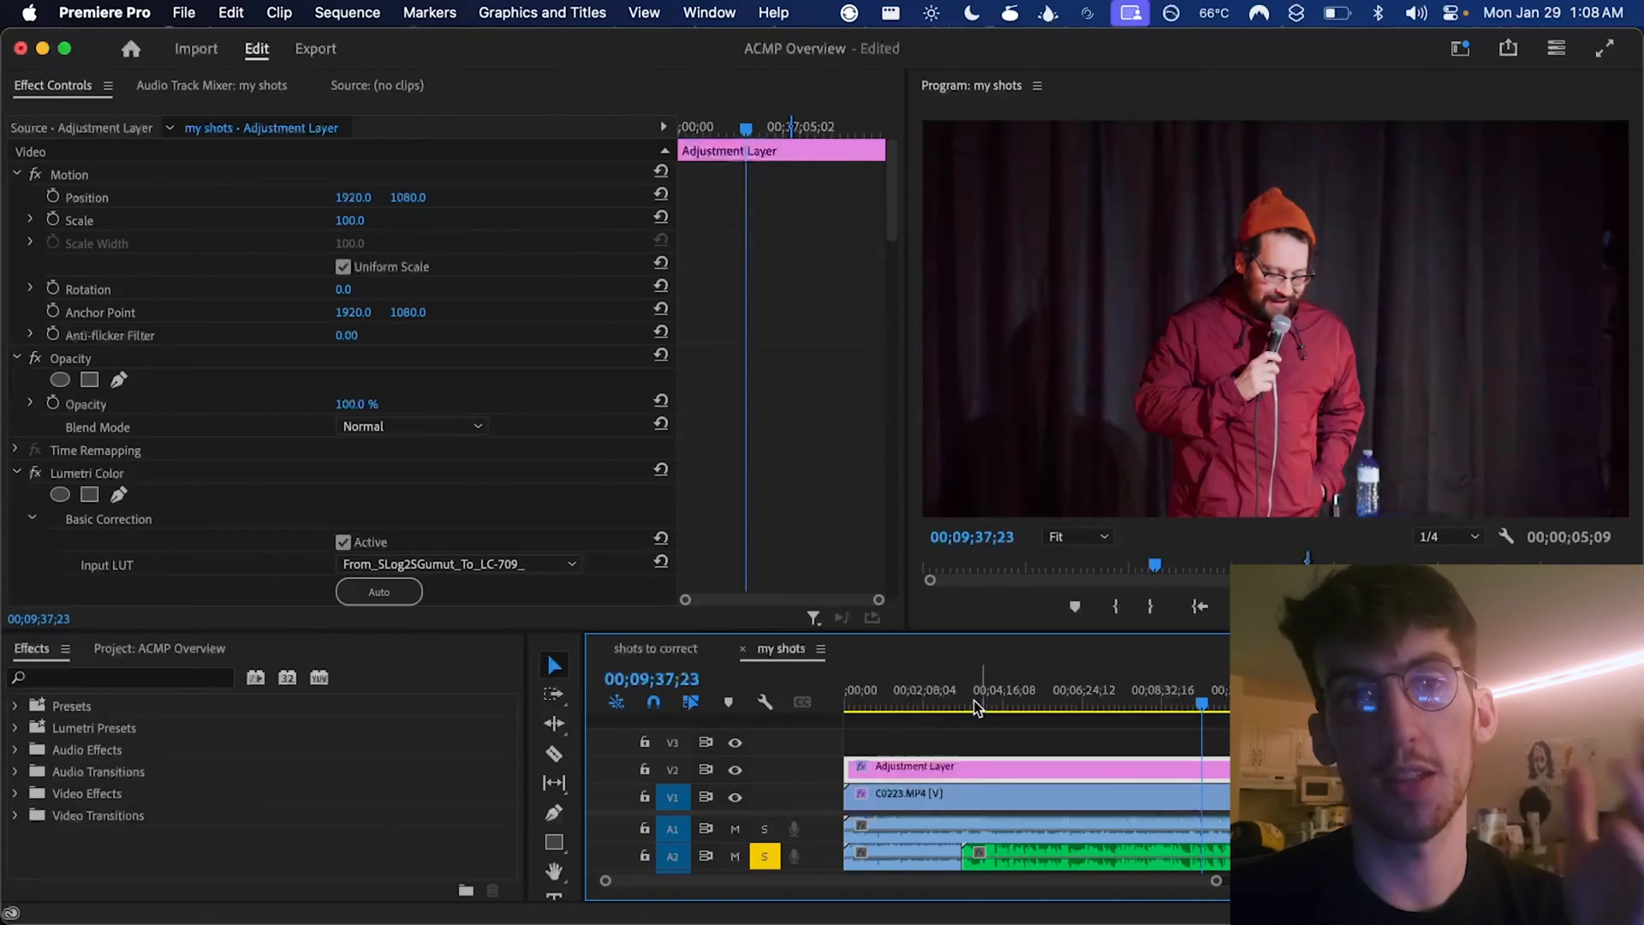
left_click(736, 769)
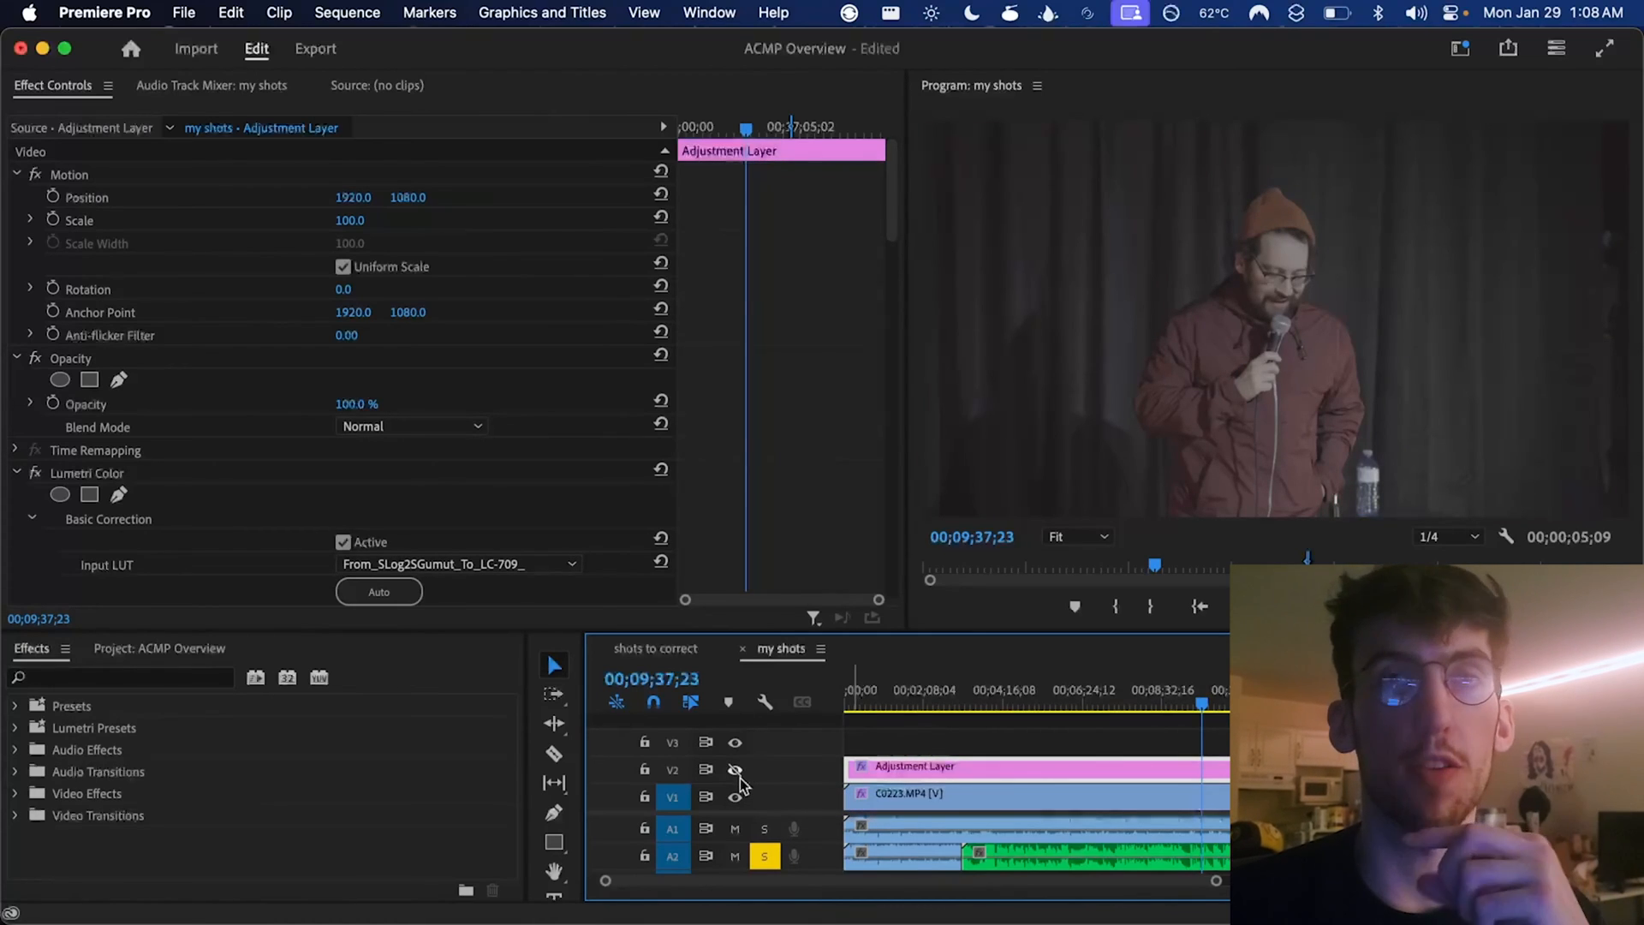
left_click(734, 769)
left_click(1179, 707)
left_click_drag(1183, 707, 1188, 707)
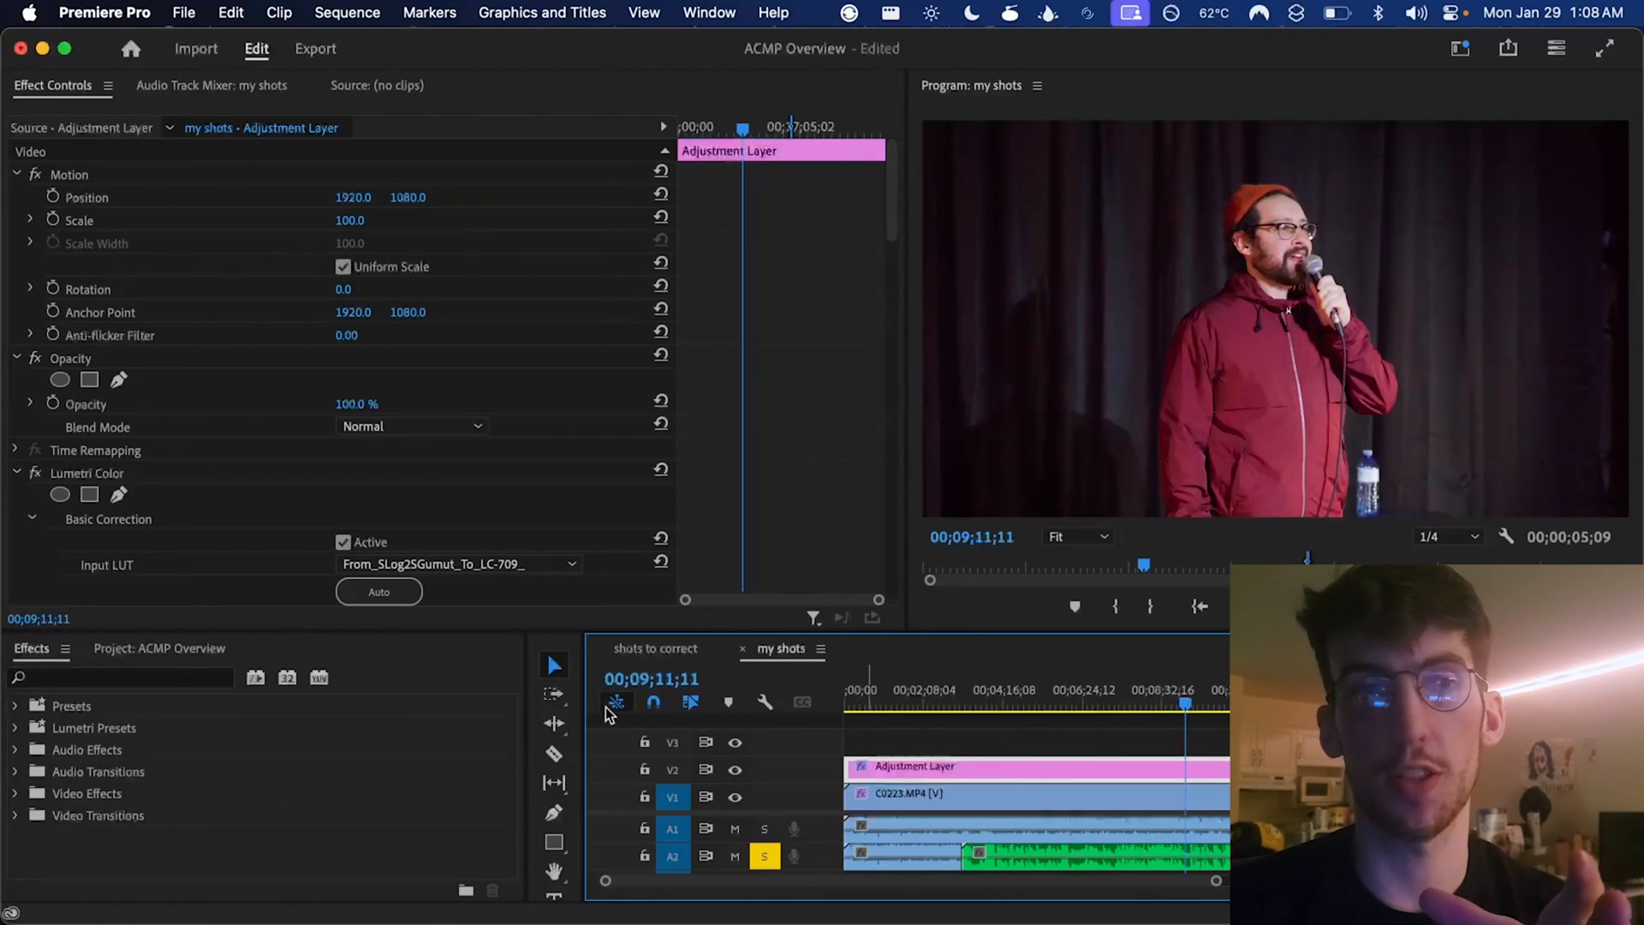
- Flip between the my shots and shots to correct sequences, ending on shots to correct
left_click(656, 647)
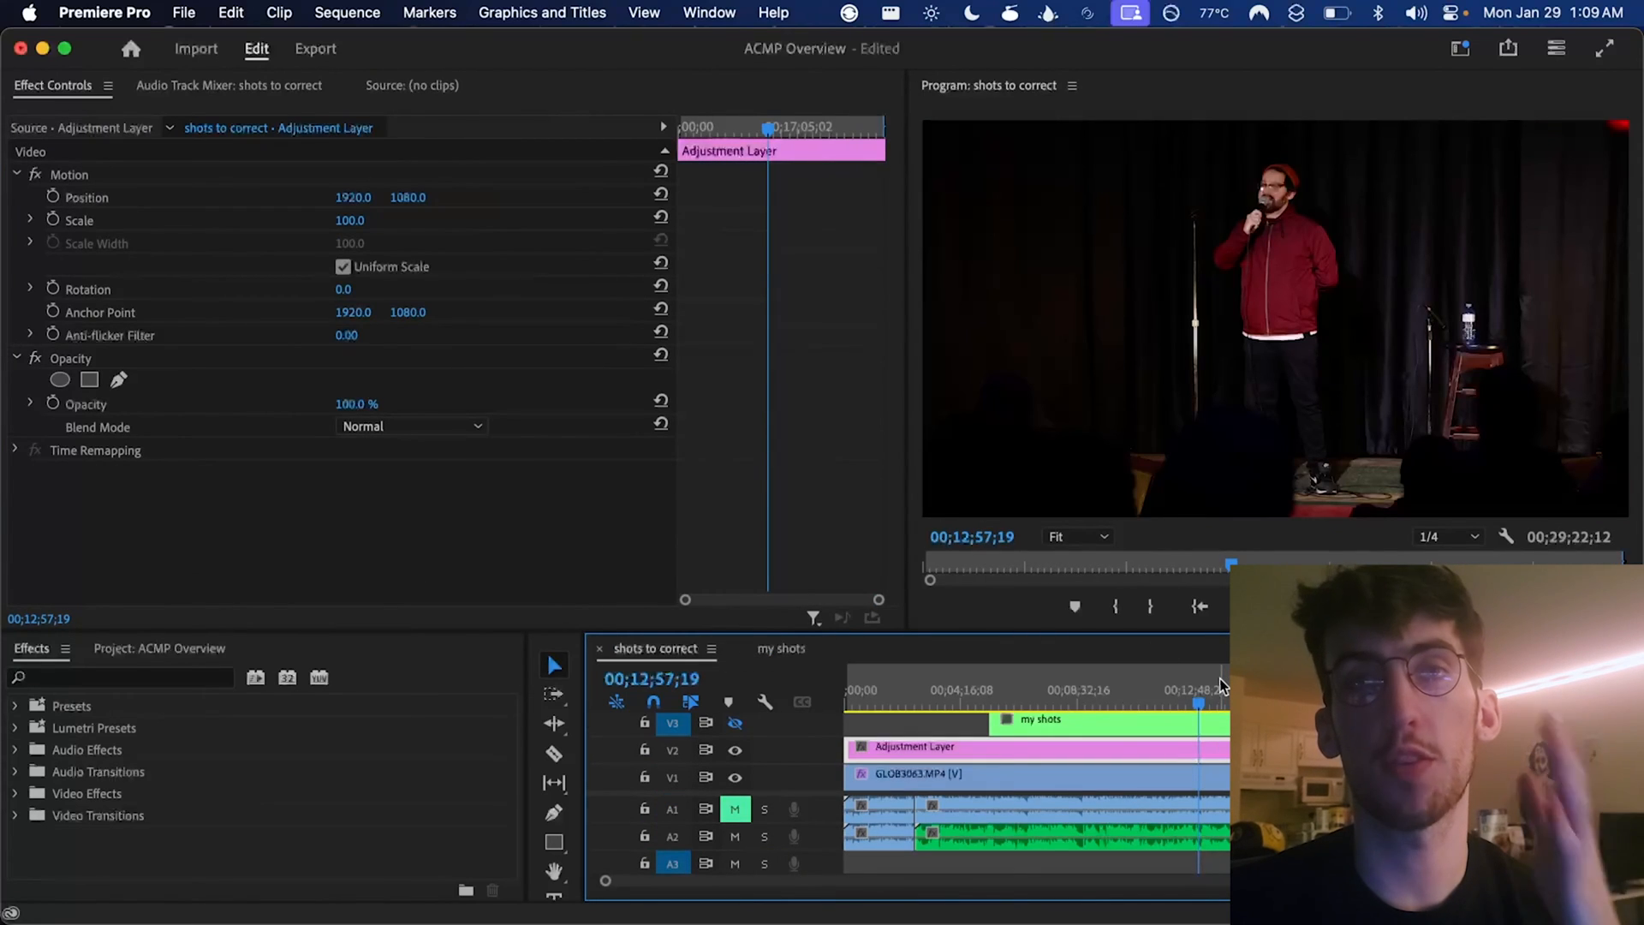
left_click(1198, 694)
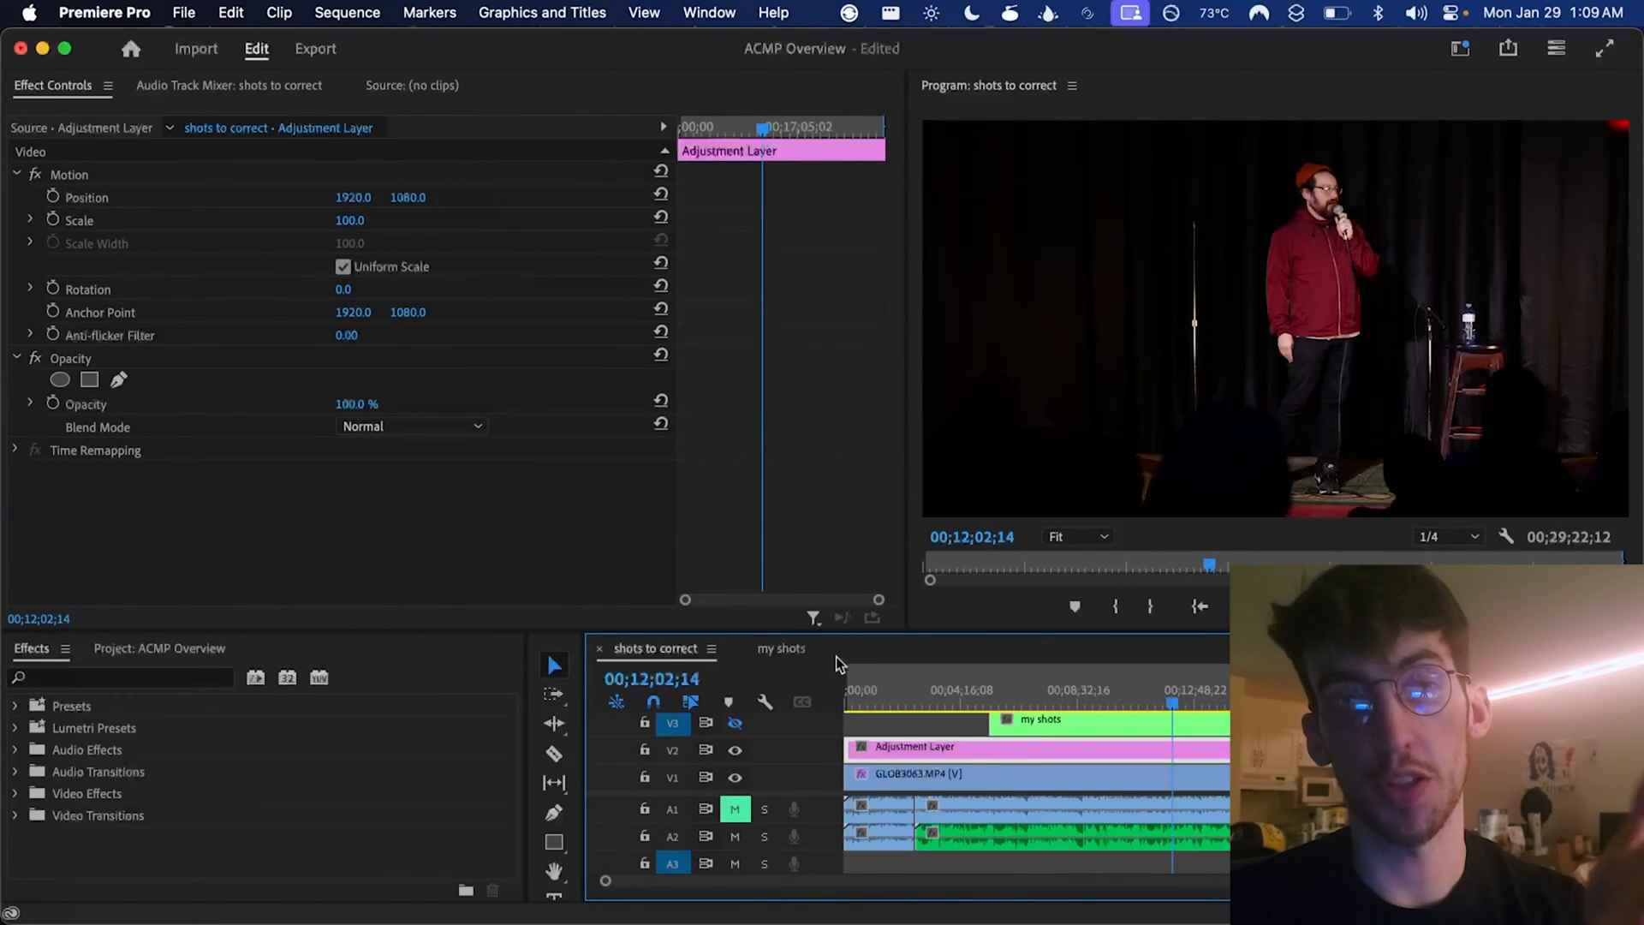
left_click(784, 649)
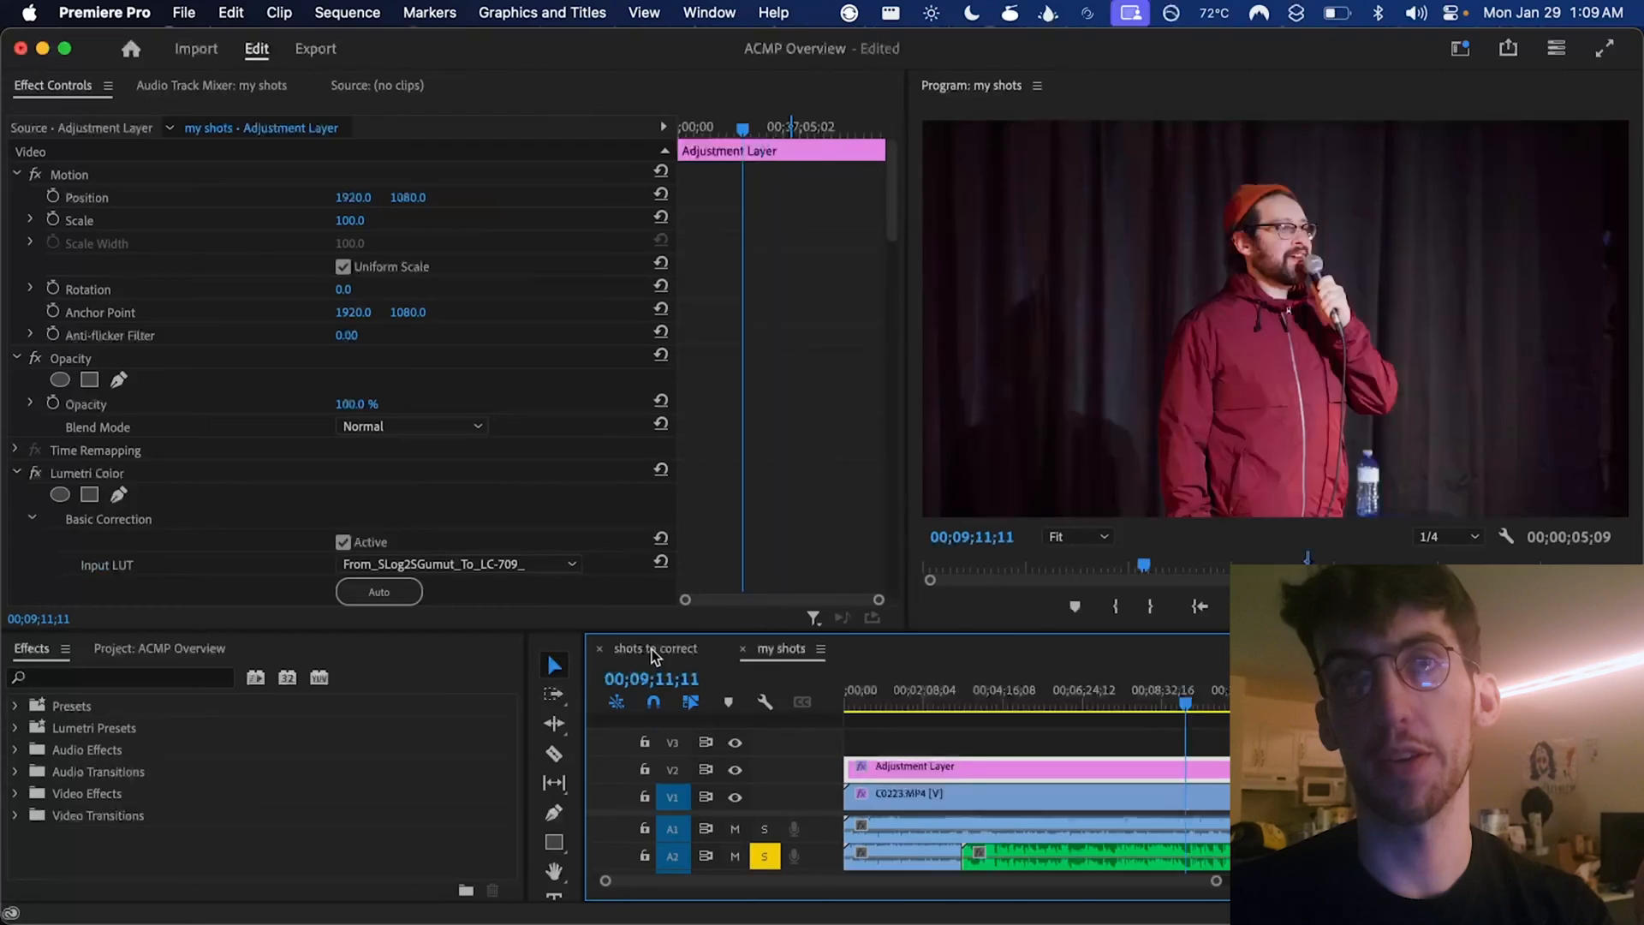
left_click(651, 649)
left_click(784, 648)
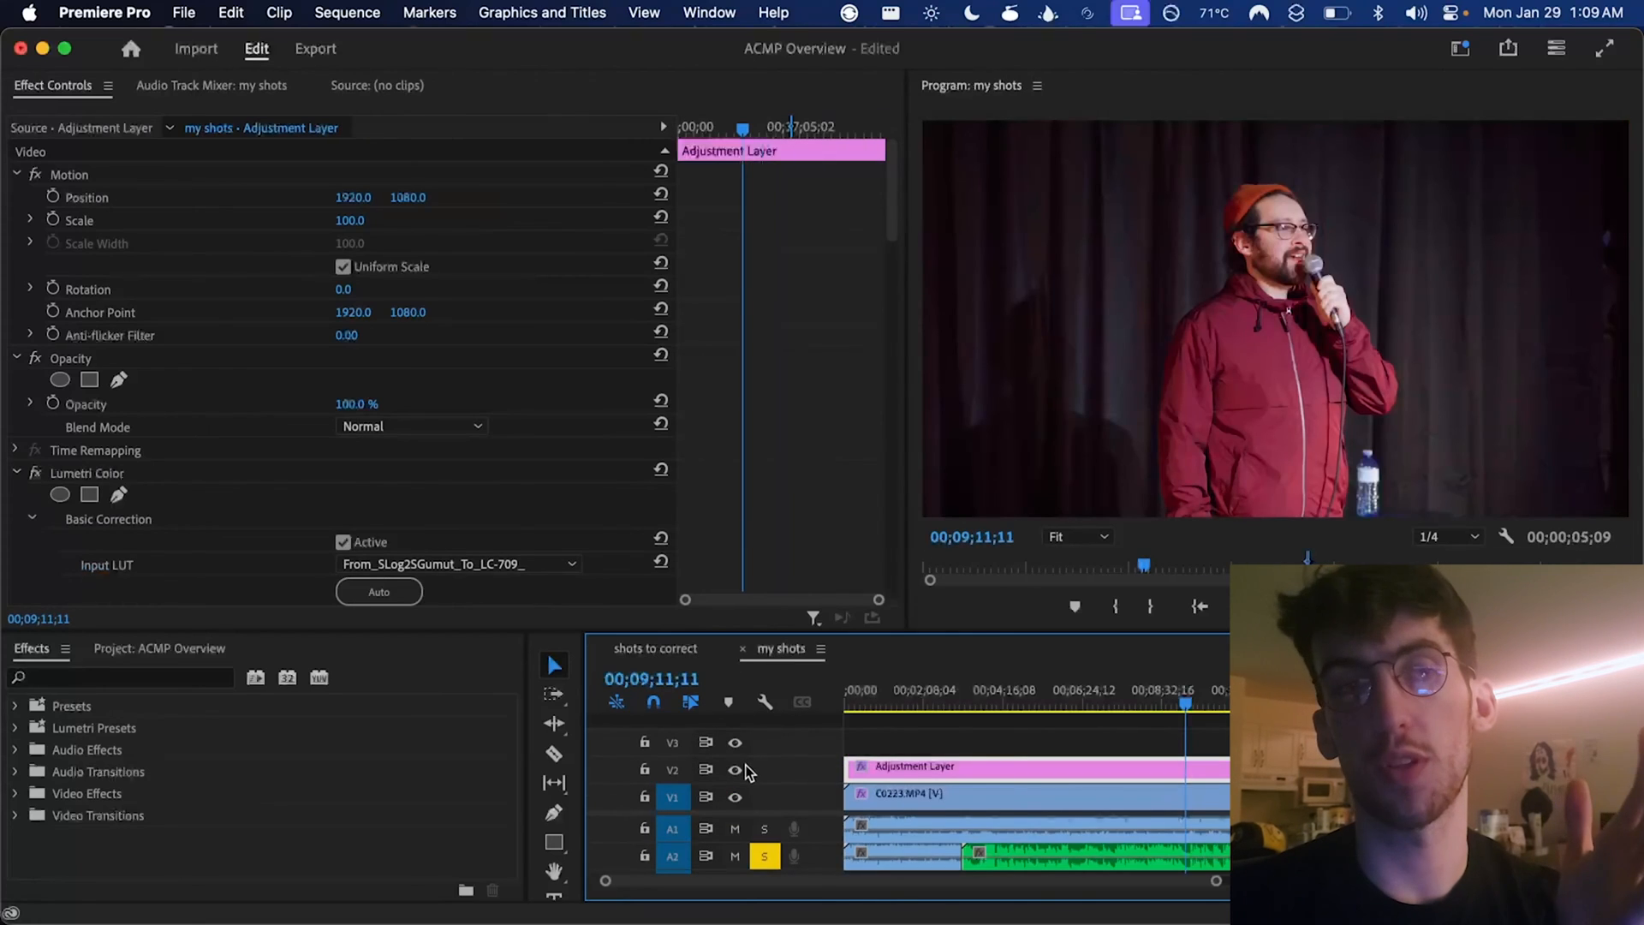
left_click(736, 769)
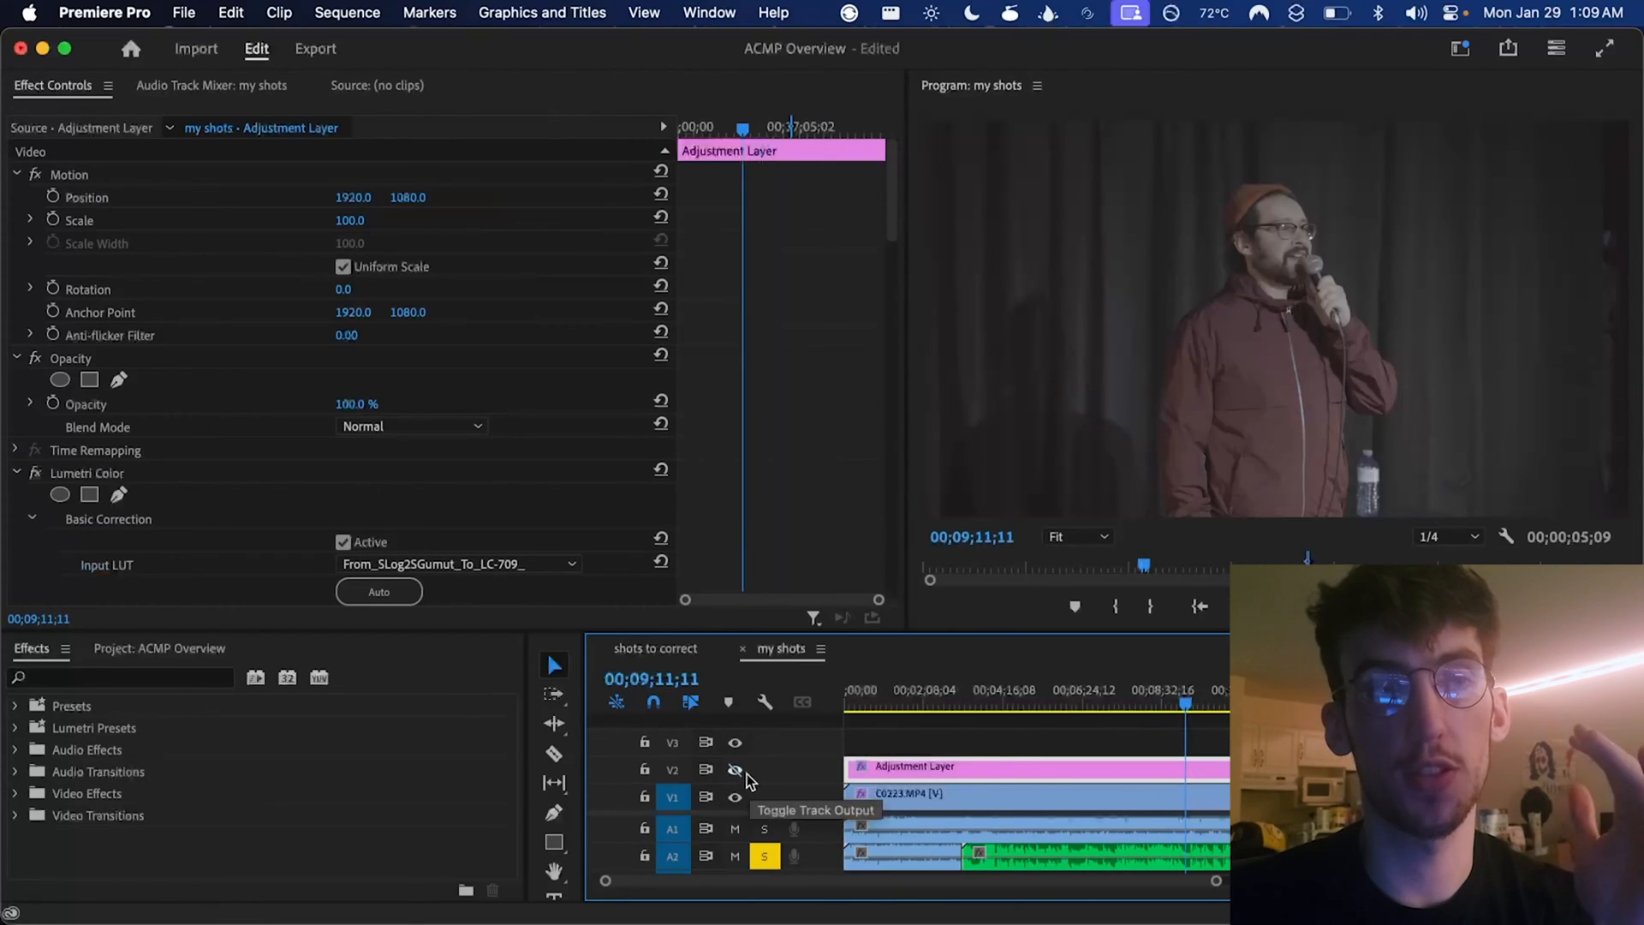
left_click(655, 648)
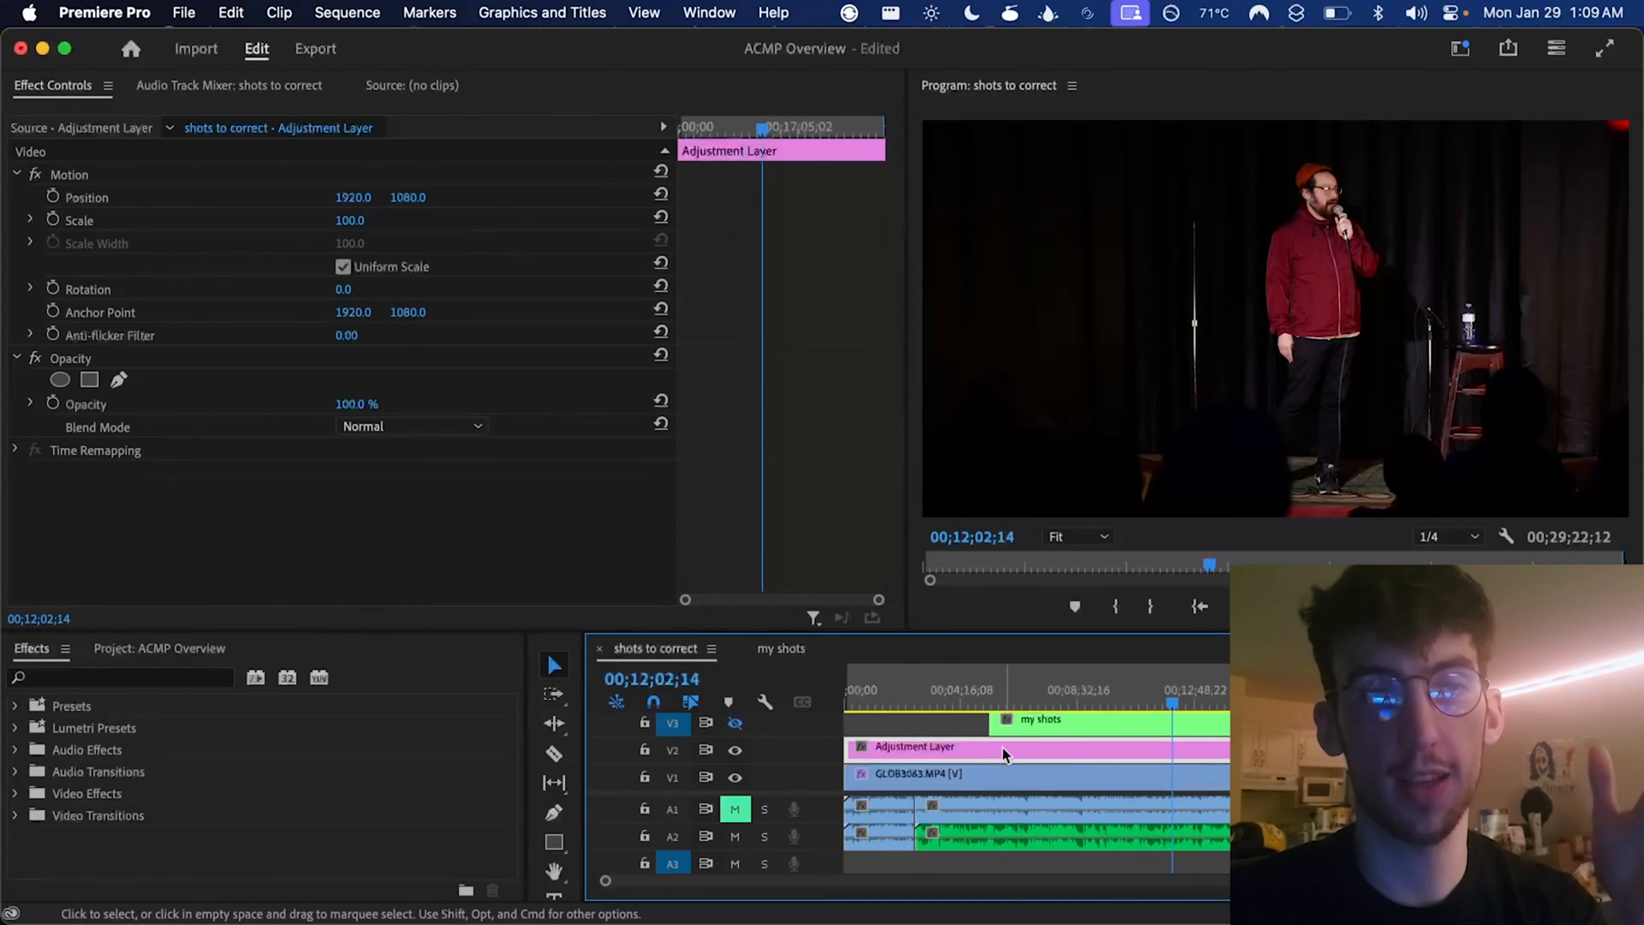
- Drag AI Color Match from the Effects list onto the Adjustment Layer clip and select it for editing
left_click(203, 678)
type("ai color")
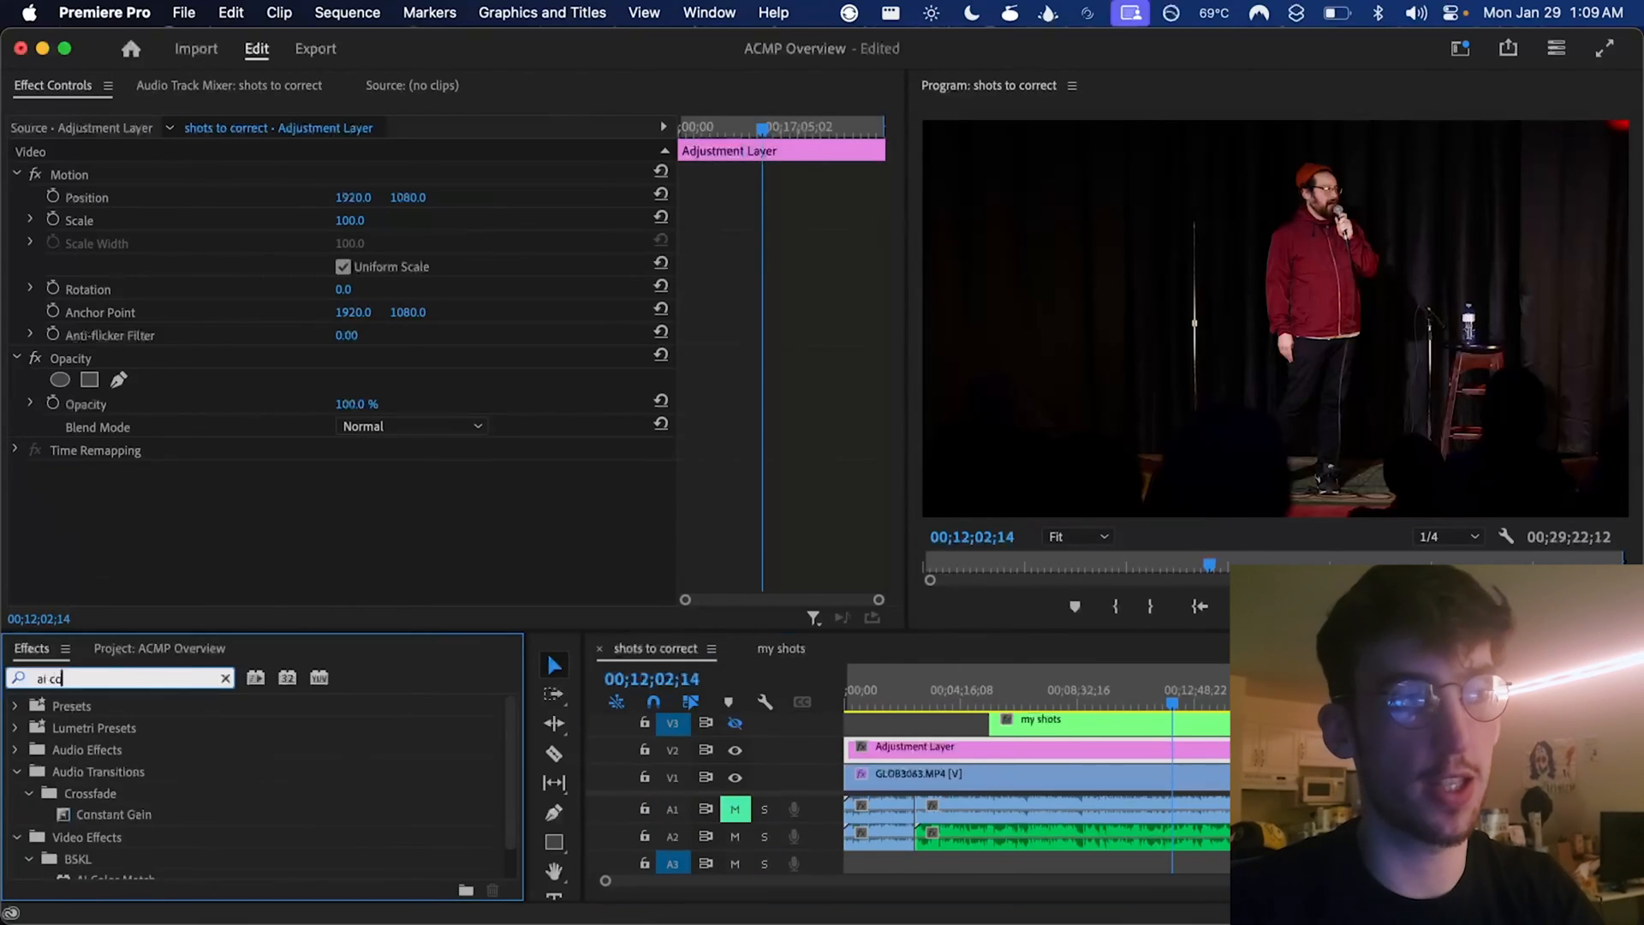
left_click_drag(116, 836, 1028, 758)
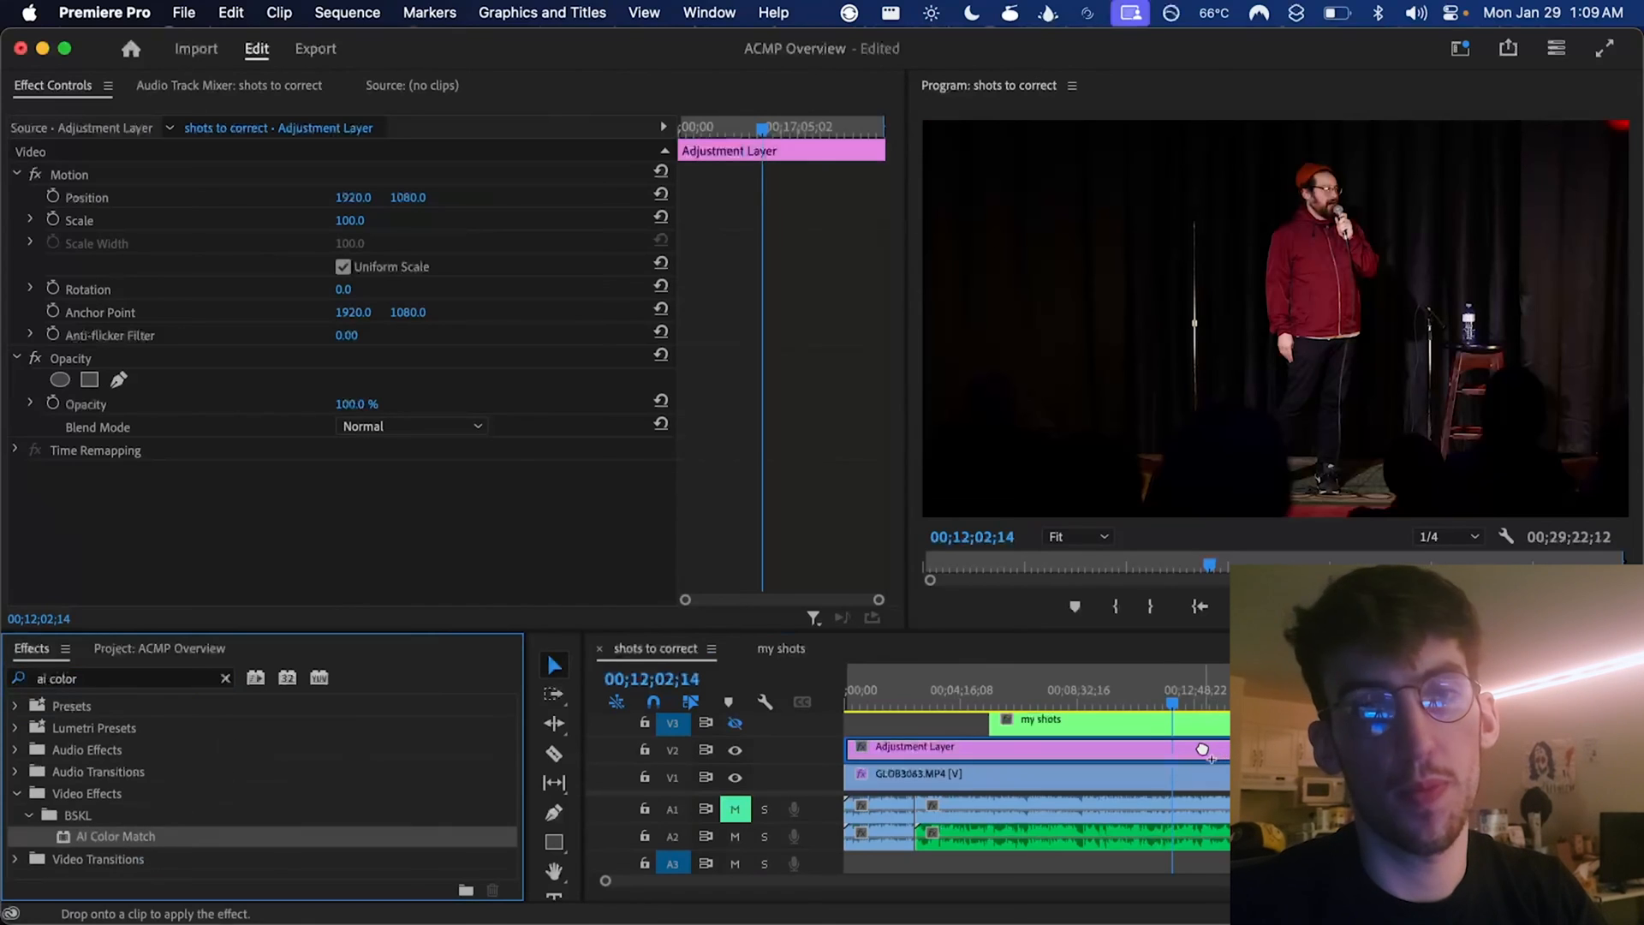
left_click_drag(1204, 750, 1204, 749)
left_click(1108, 718)
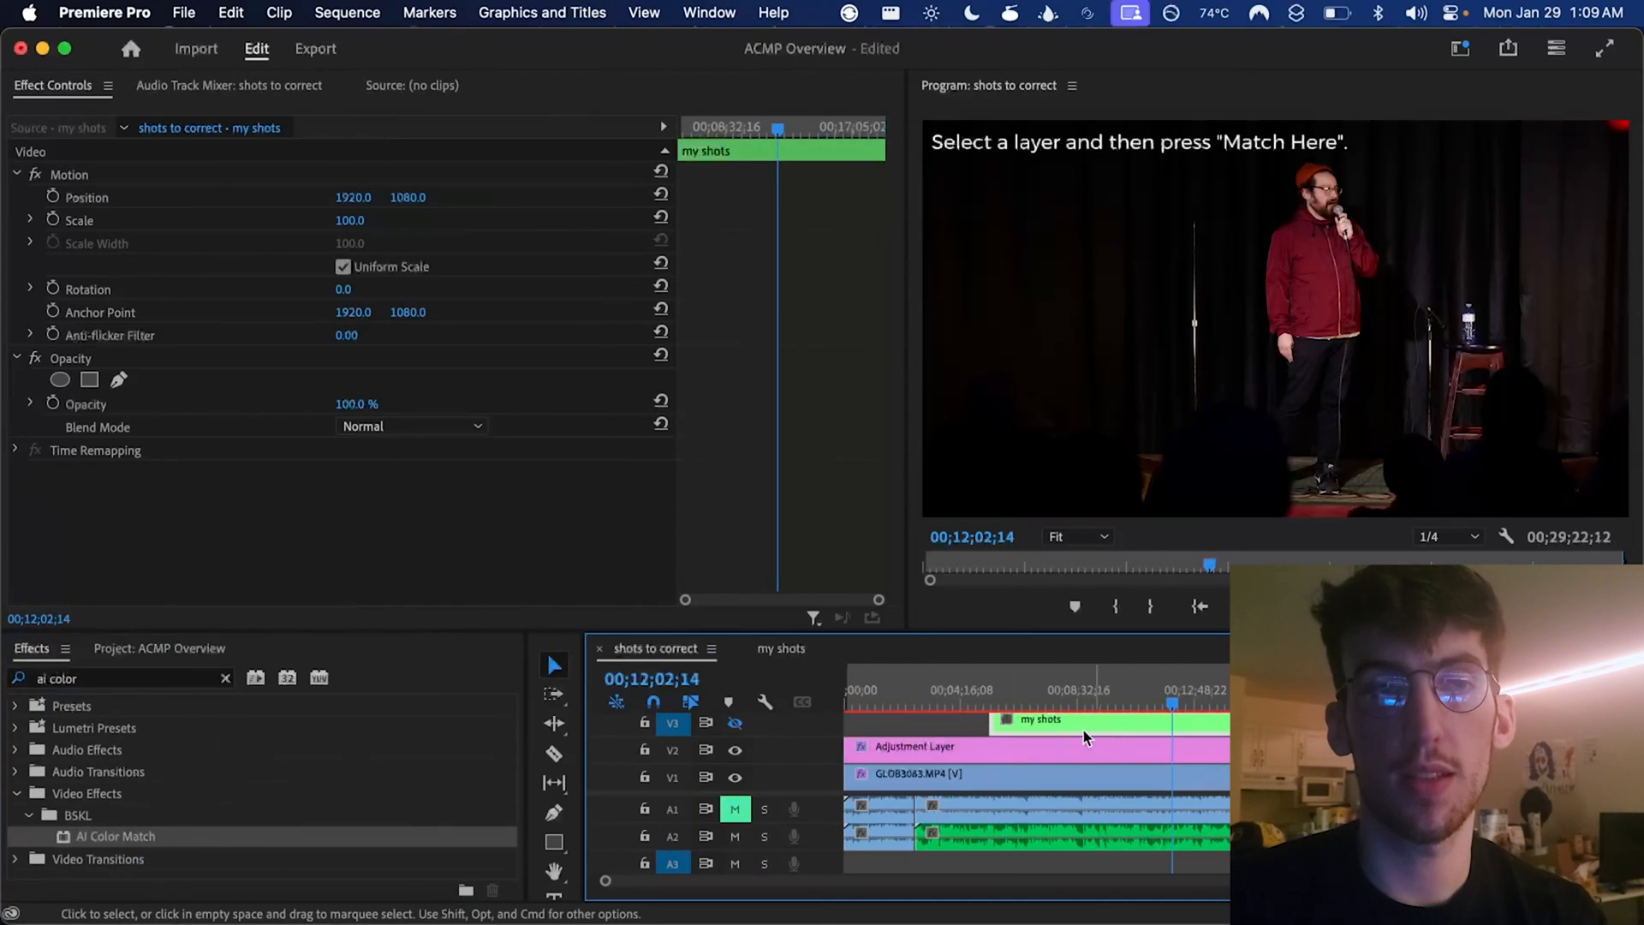
left_click(735, 722)
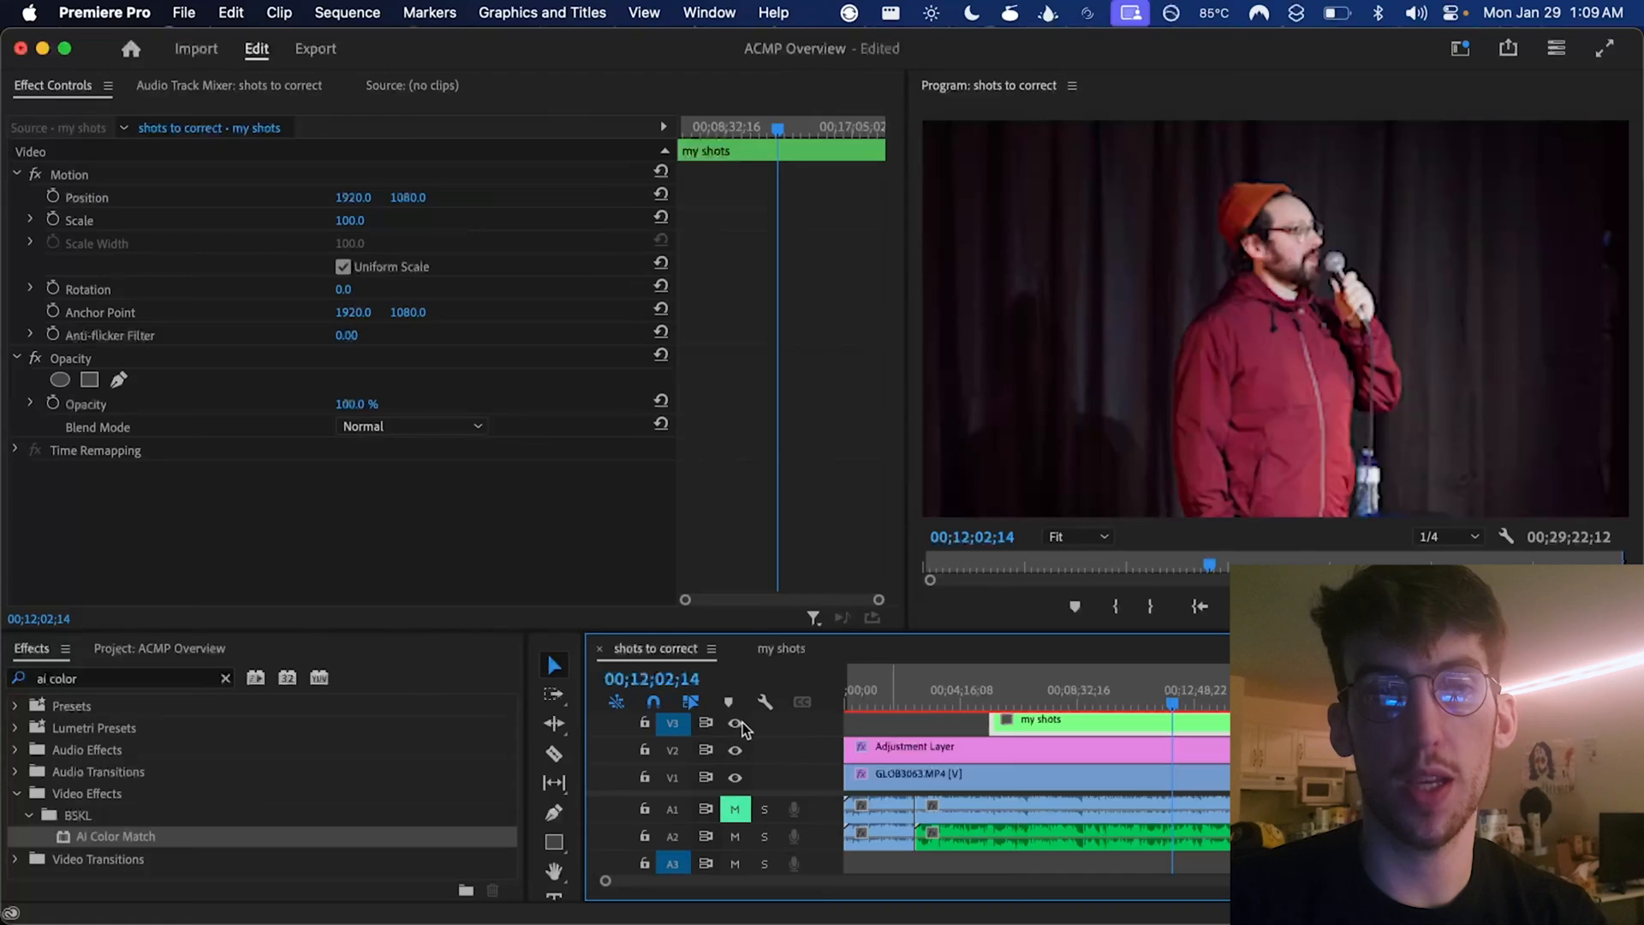
left_click(737, 724)
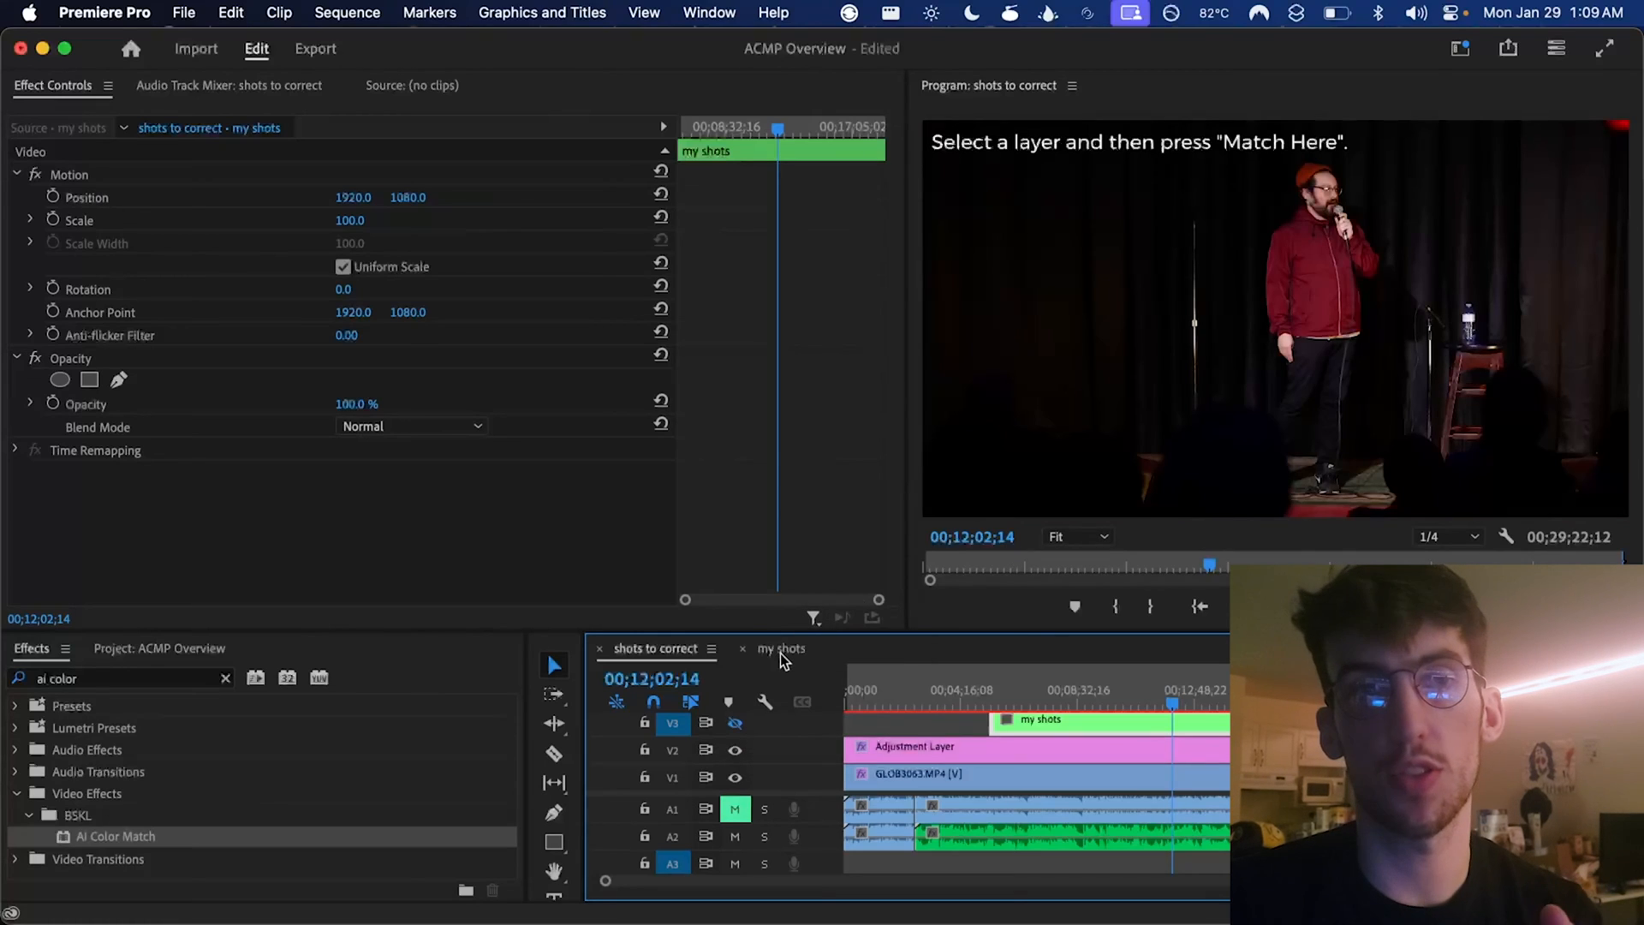
left_click(977, 746)
scroll(395, 386, "down", 3)
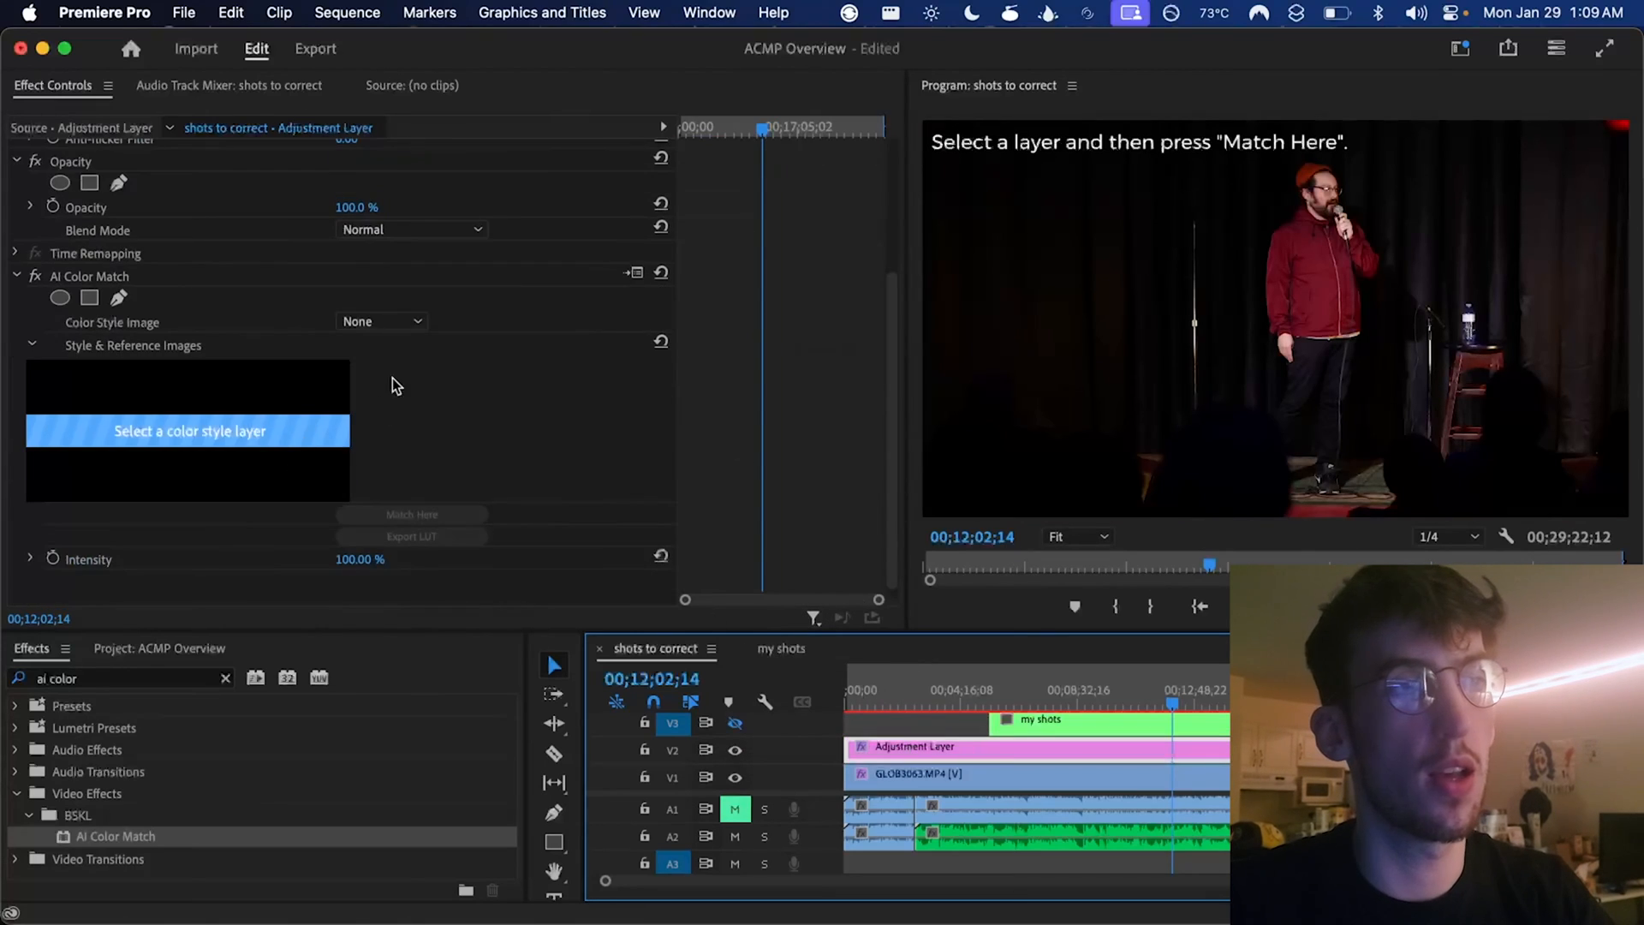
- Set Color Style Image to Video 3 and run Match Here on the adjustment layer
left_click(383, 321)
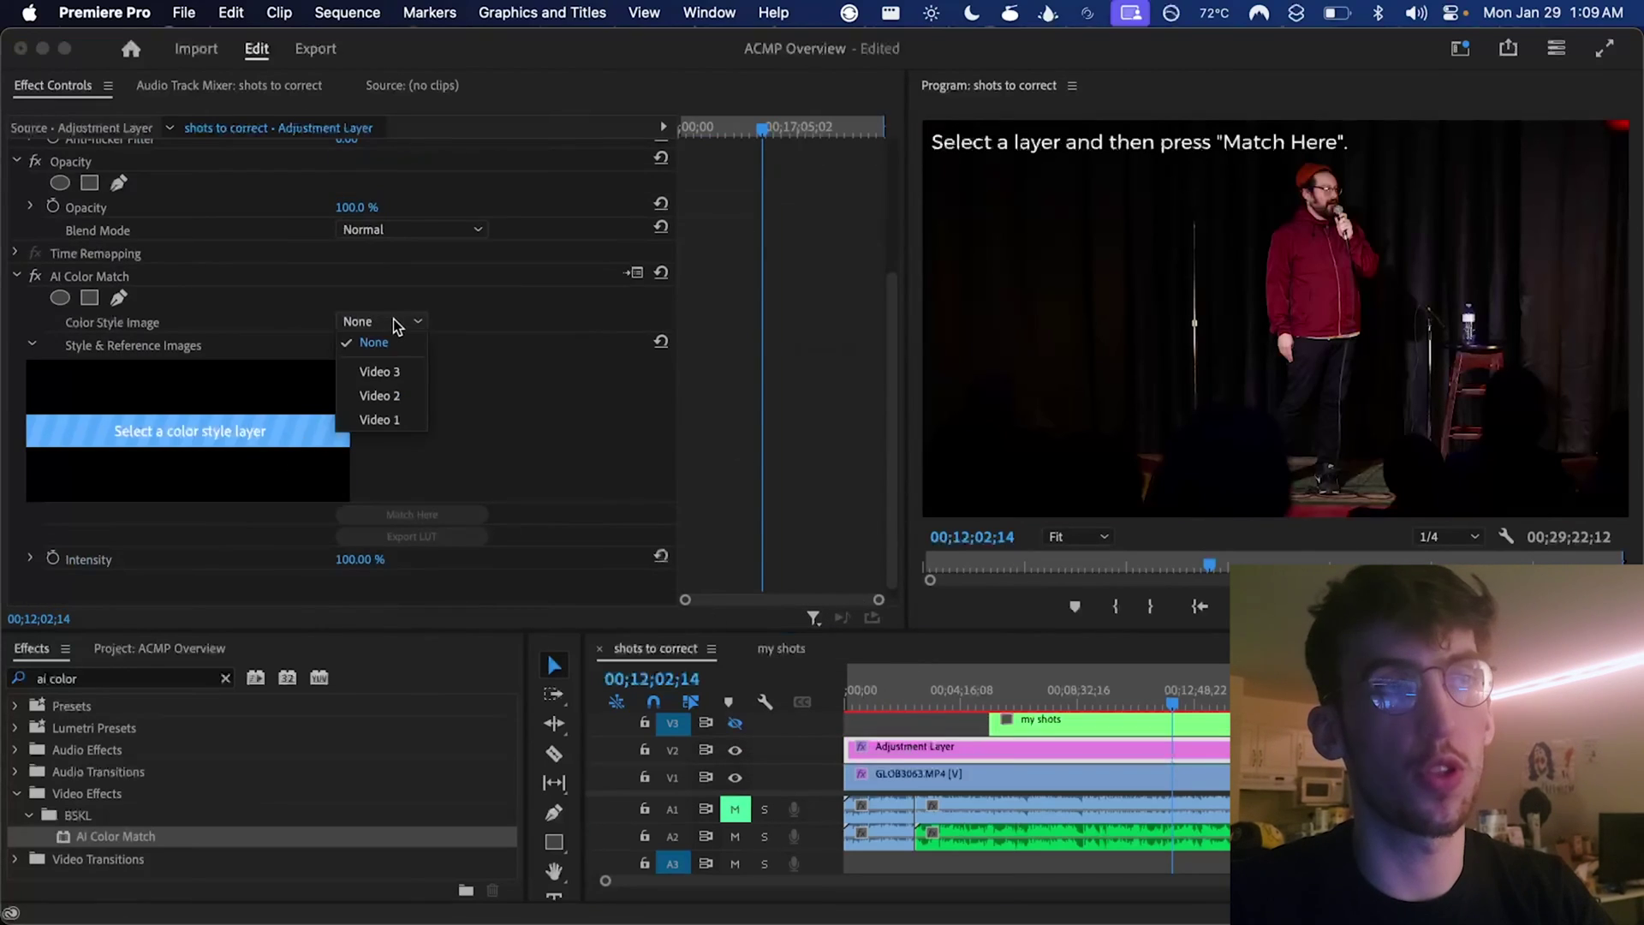
left_click(390, 372)
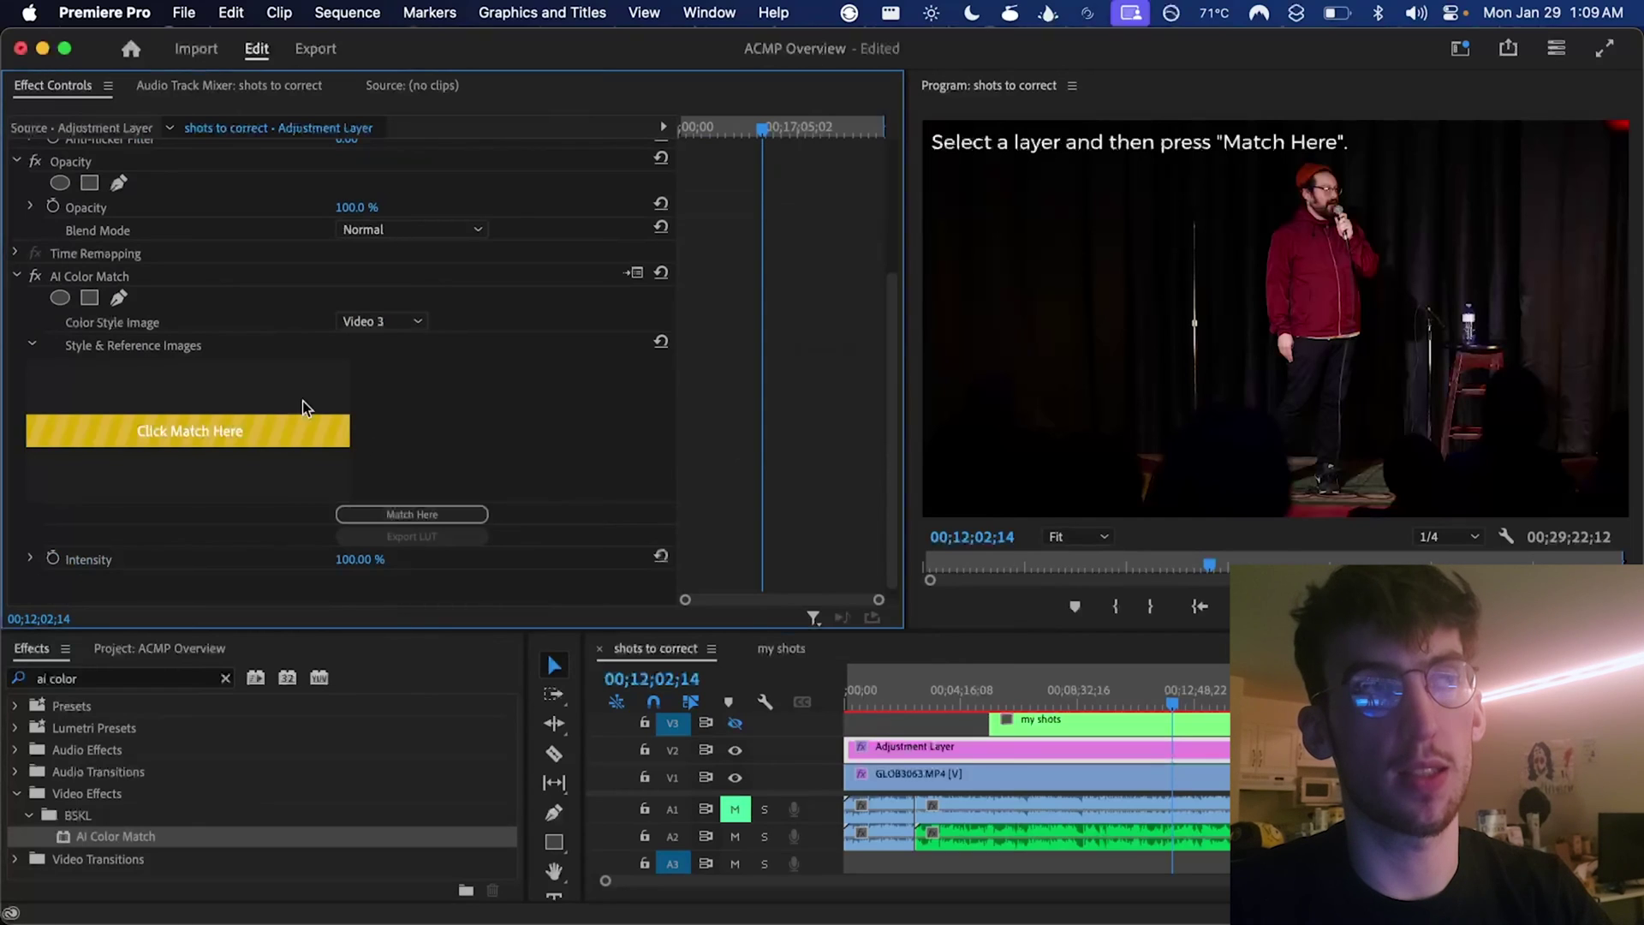
left_click(447, 519)
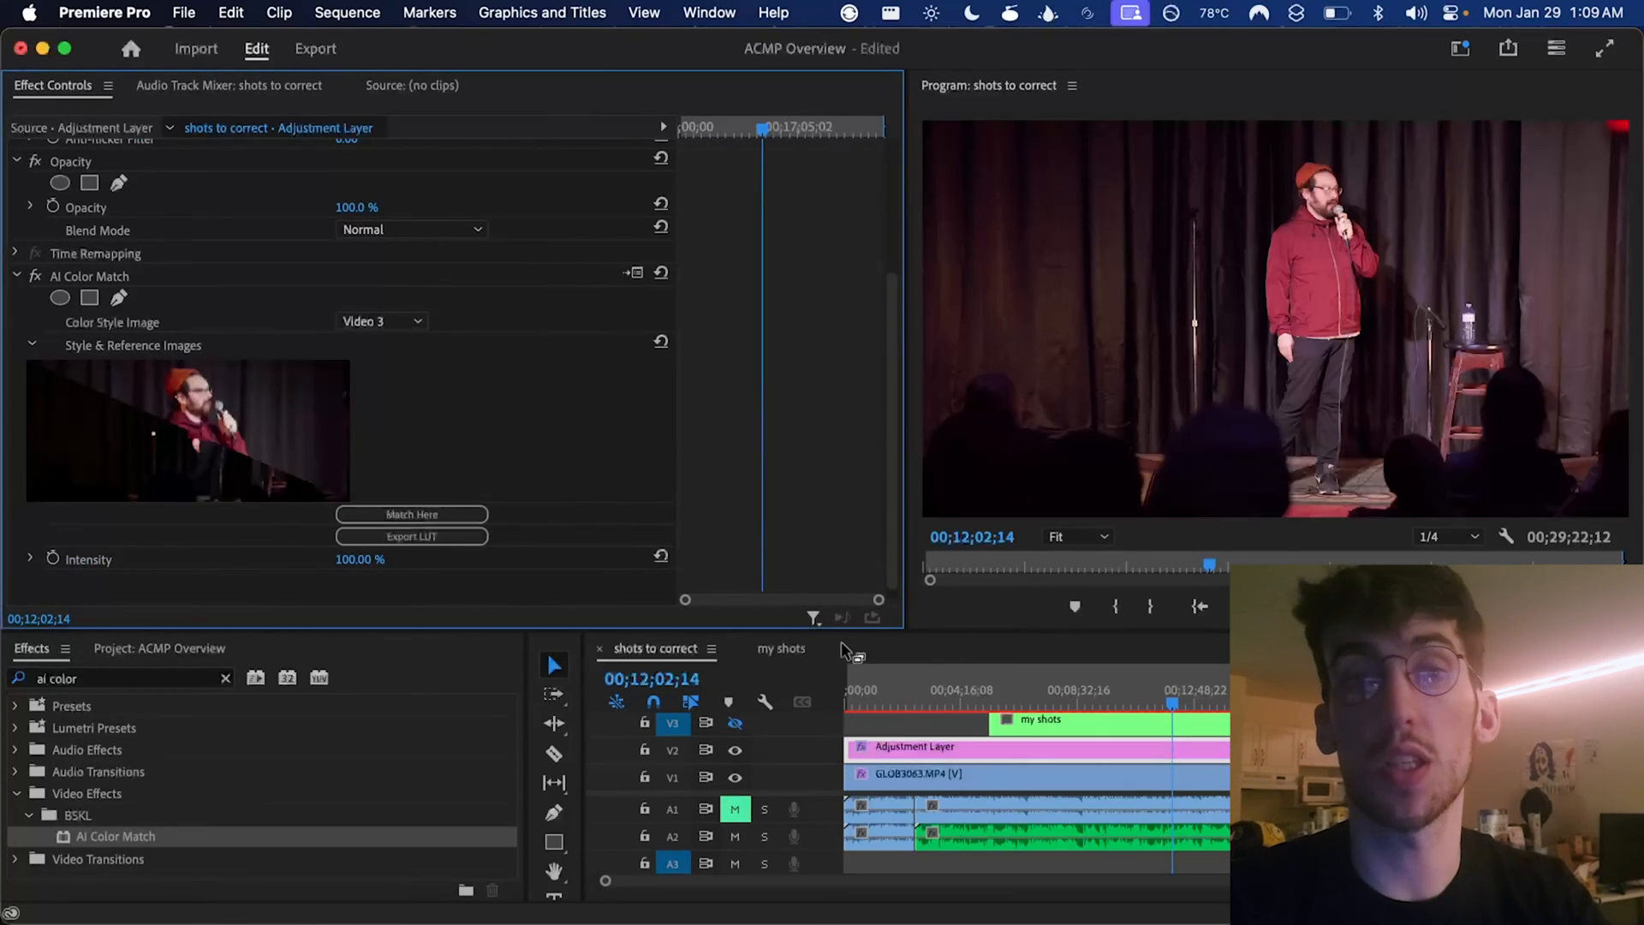
- Toggle the V3 track's visibility at an earlier moment to compare close and wide shots
left_click(735, 722)
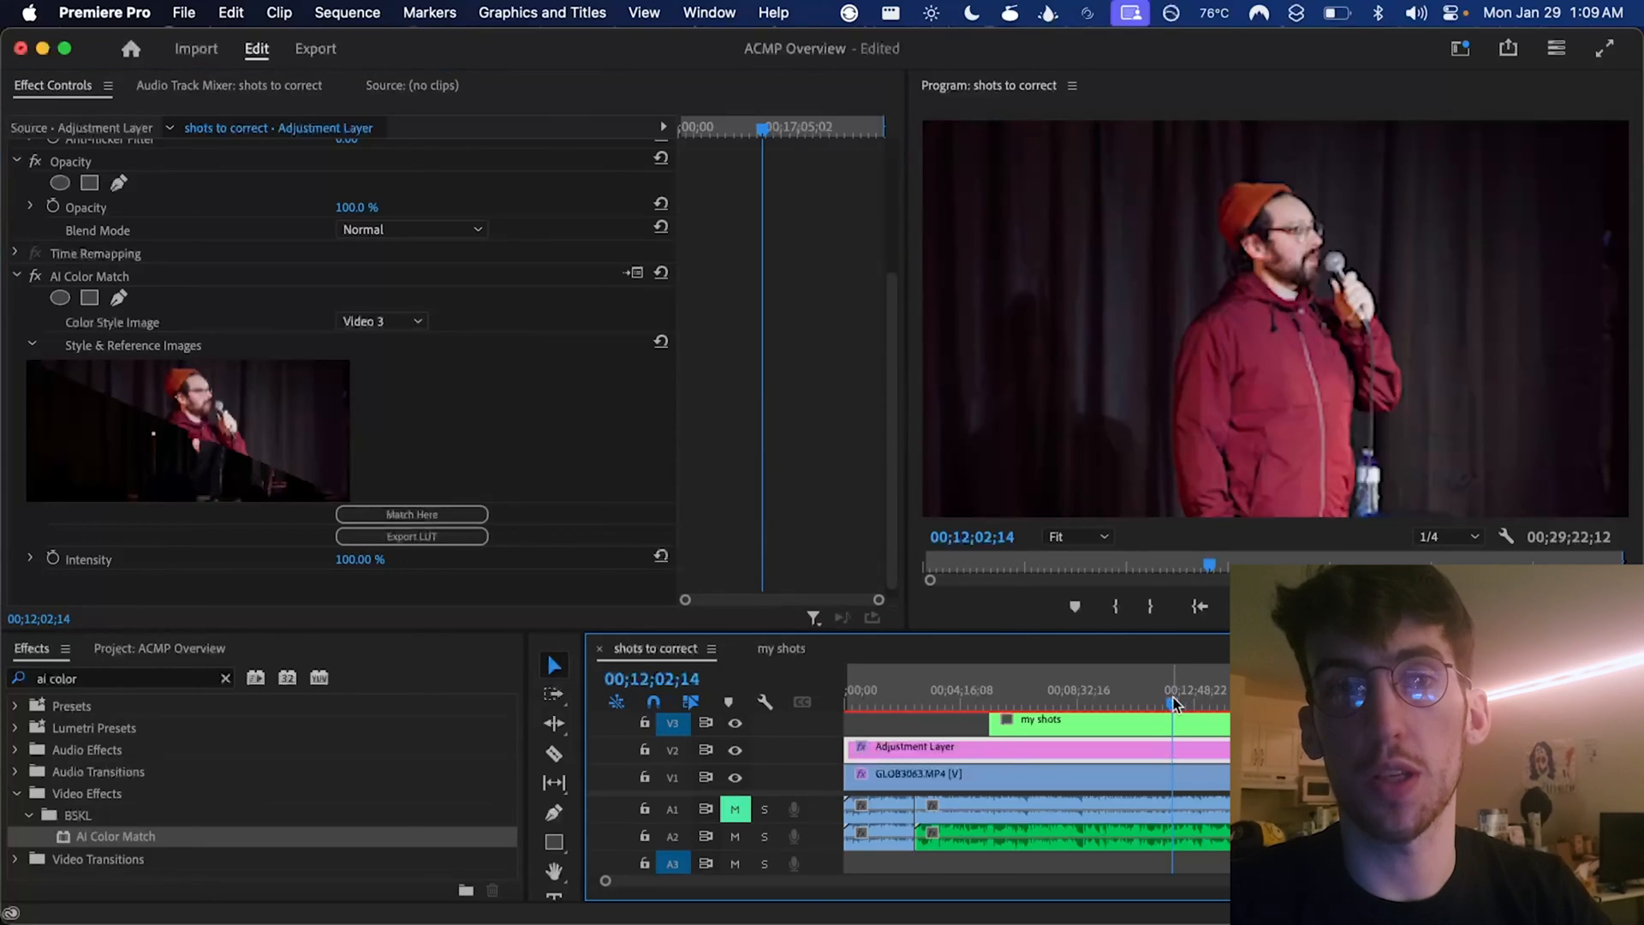
left_click(1154, 702)
left_click(735, 723)
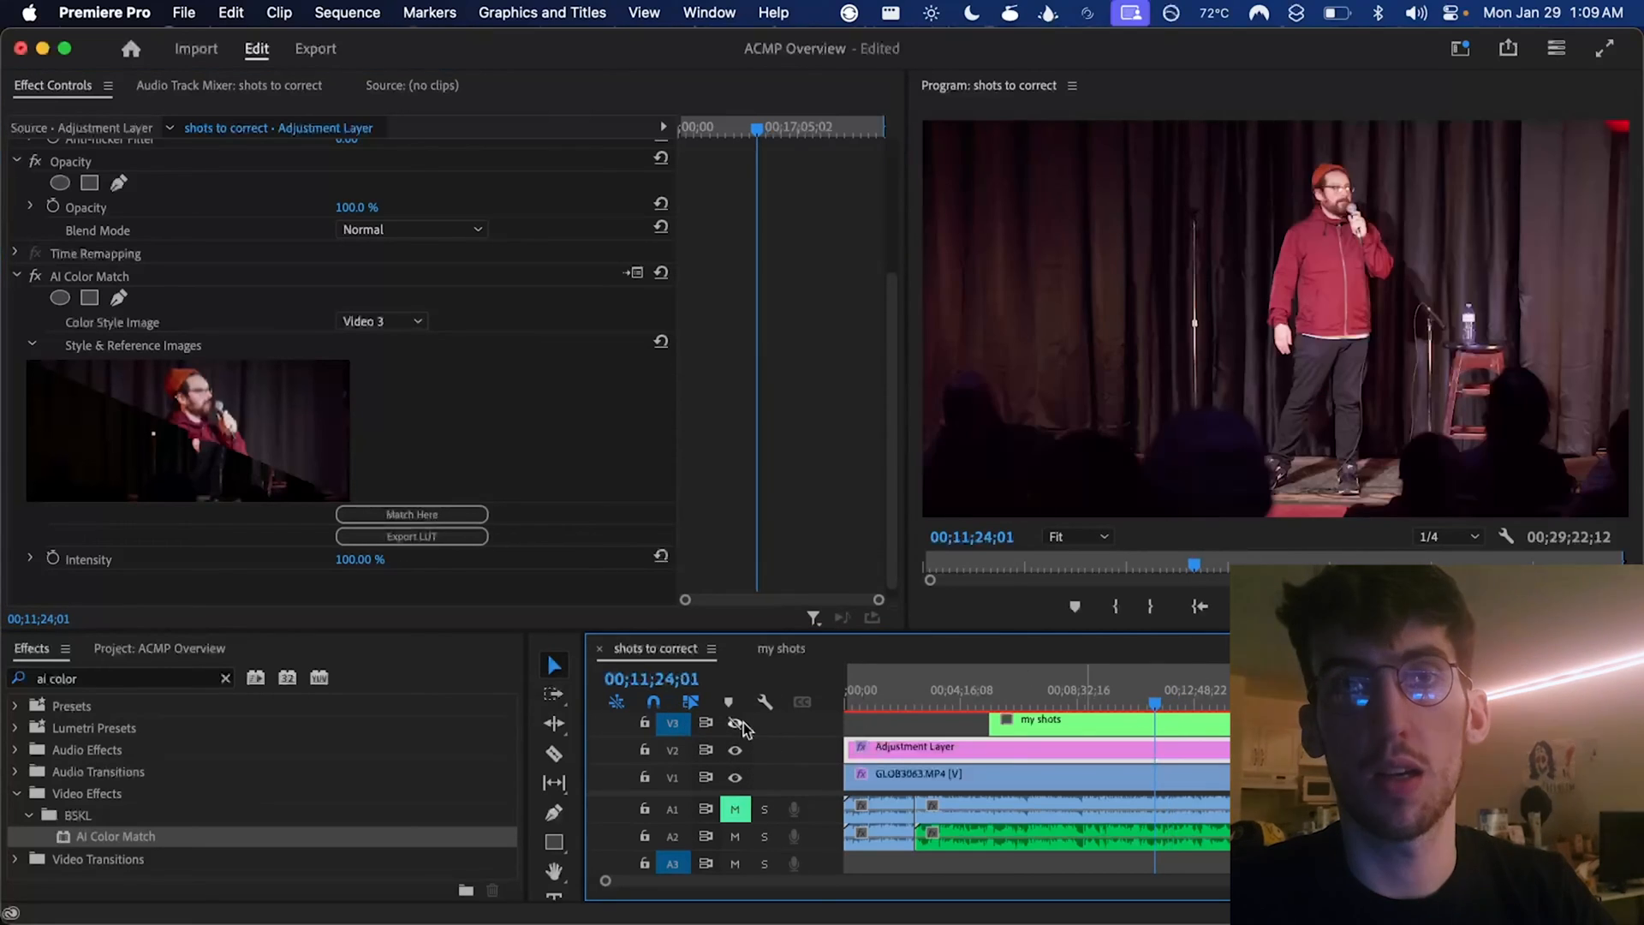
left_click(736, 723)
left_click(735, 723)
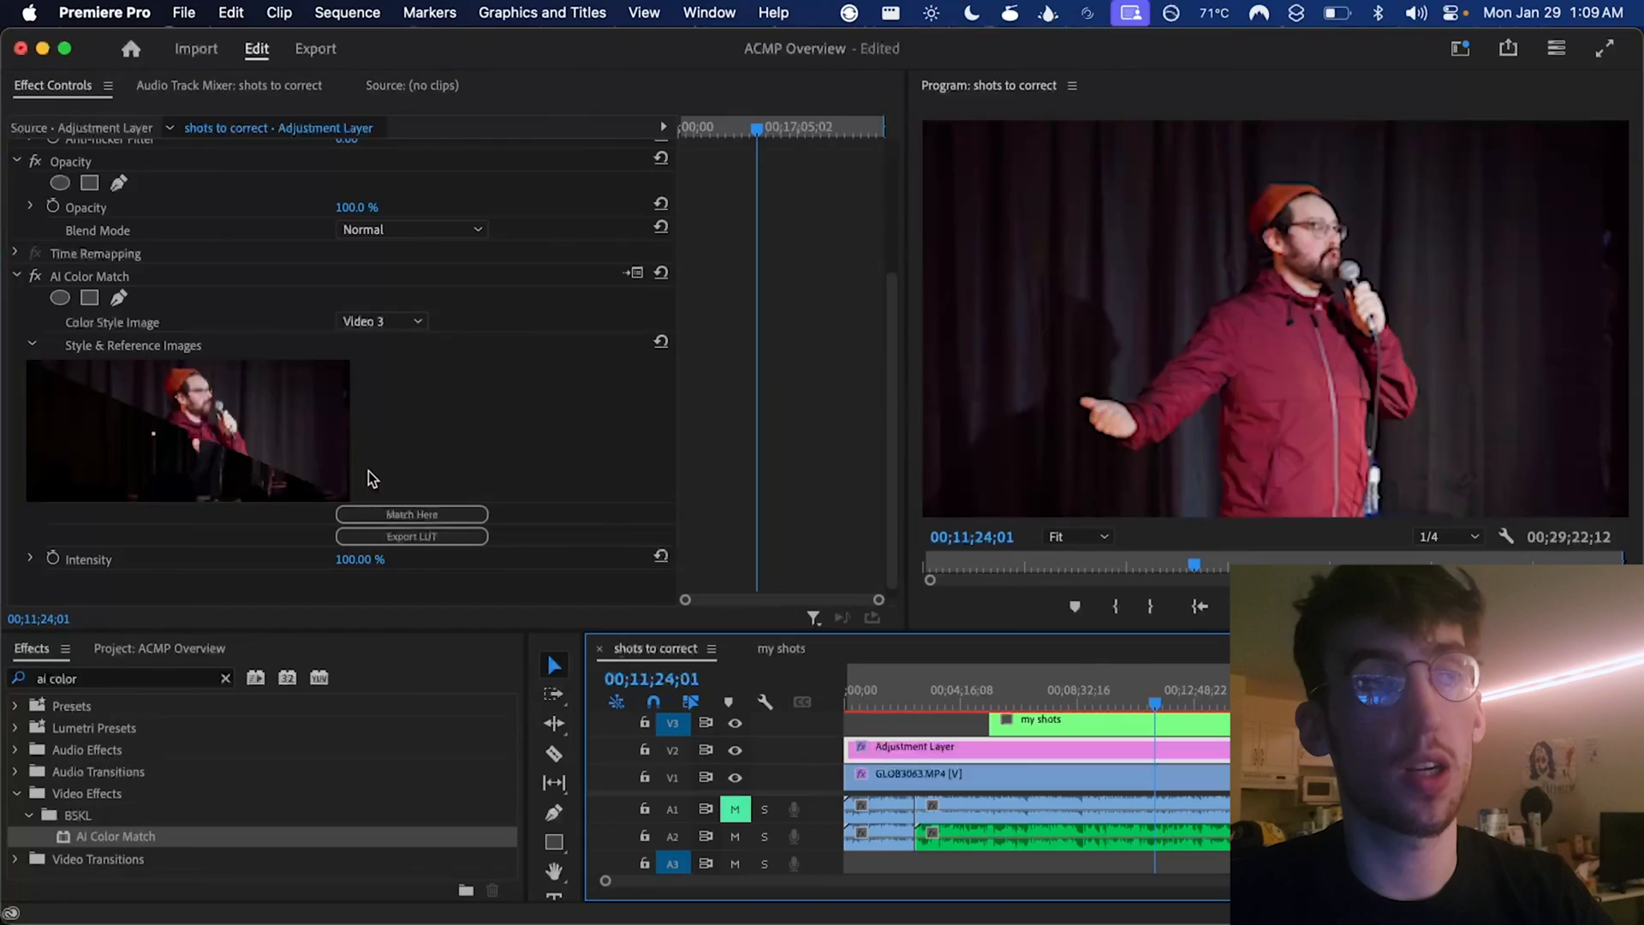
- Rerun Match Here, move the my shots playhead to an earlier frame, and recompute the match from it
left_click(415, 516)
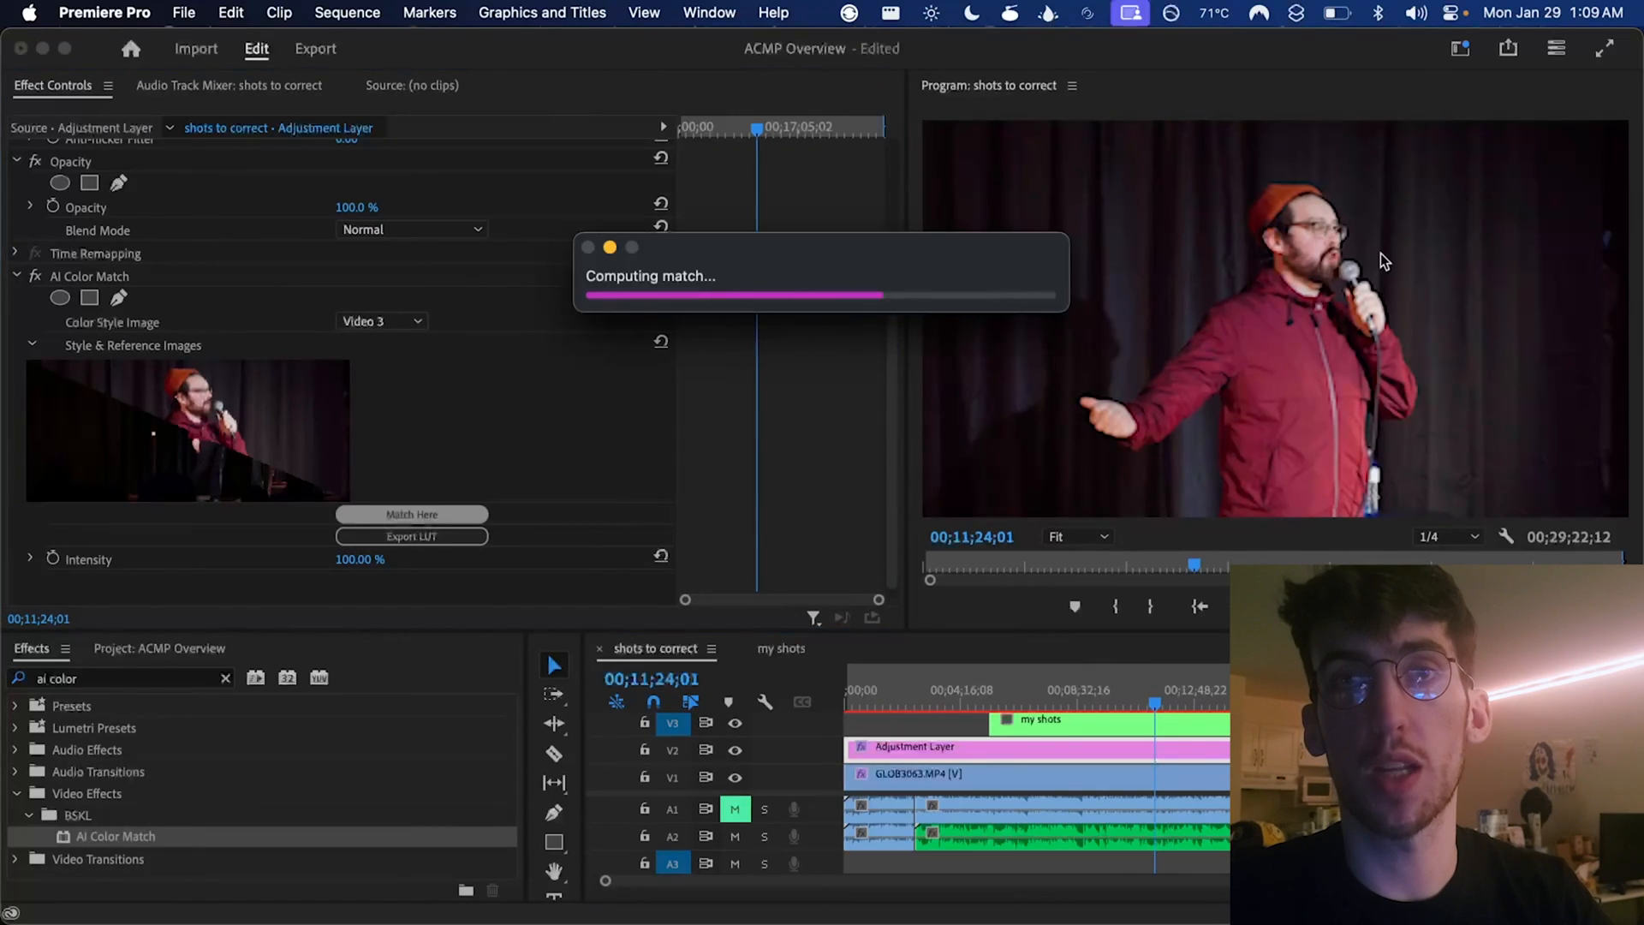
left_click(736, 722)
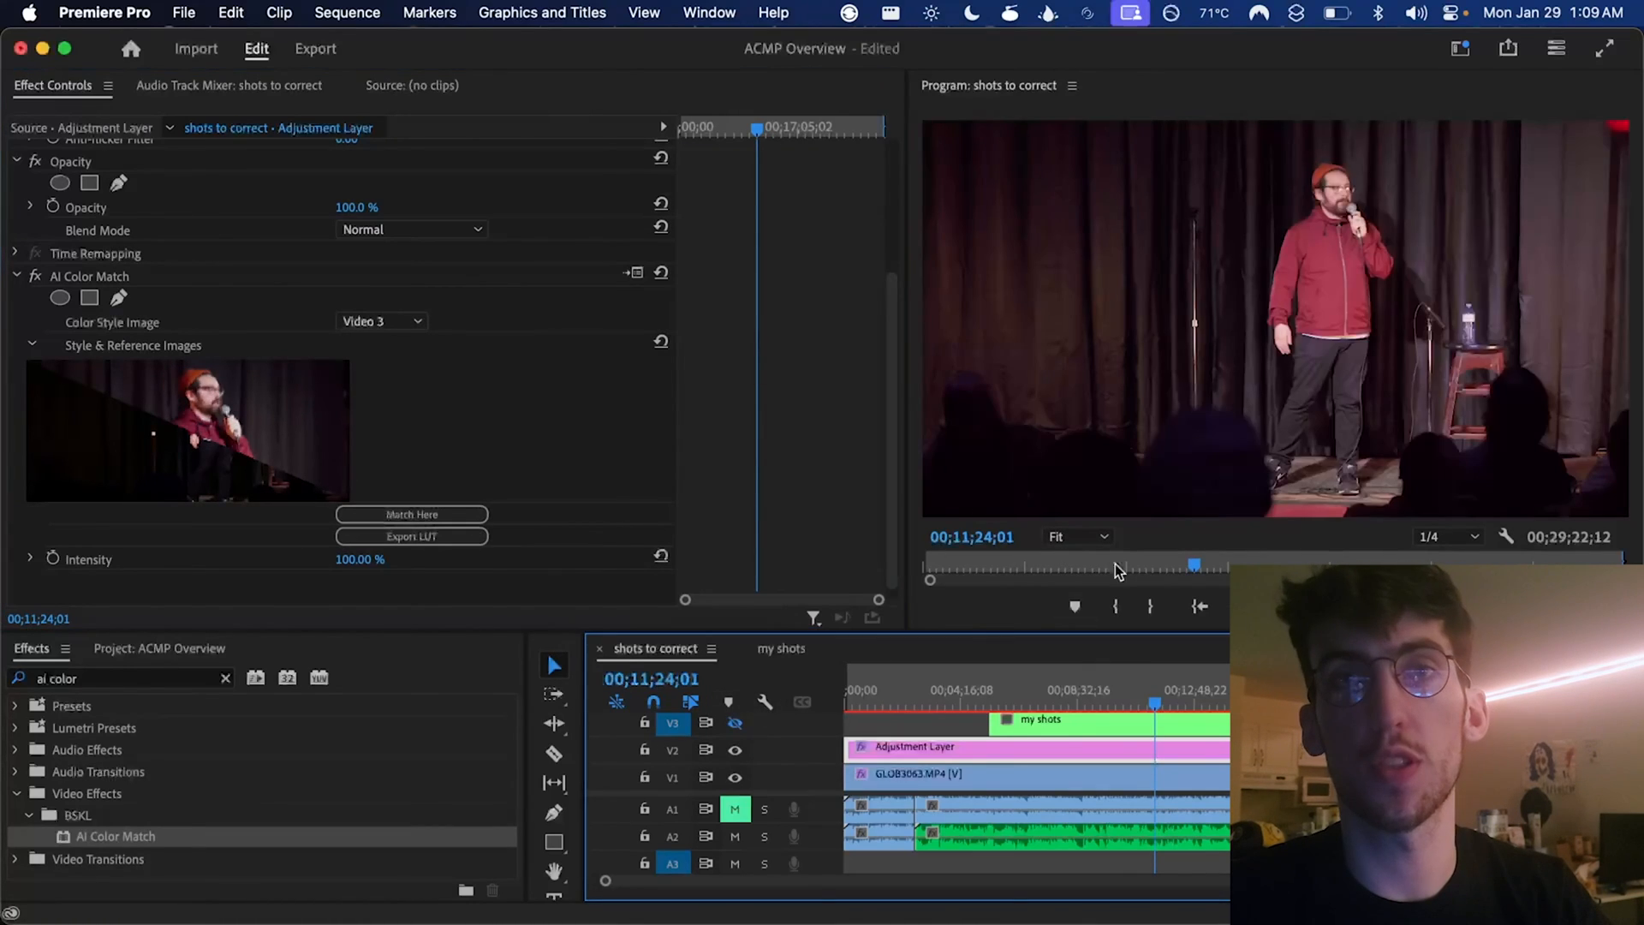
left_click(1122, 714)
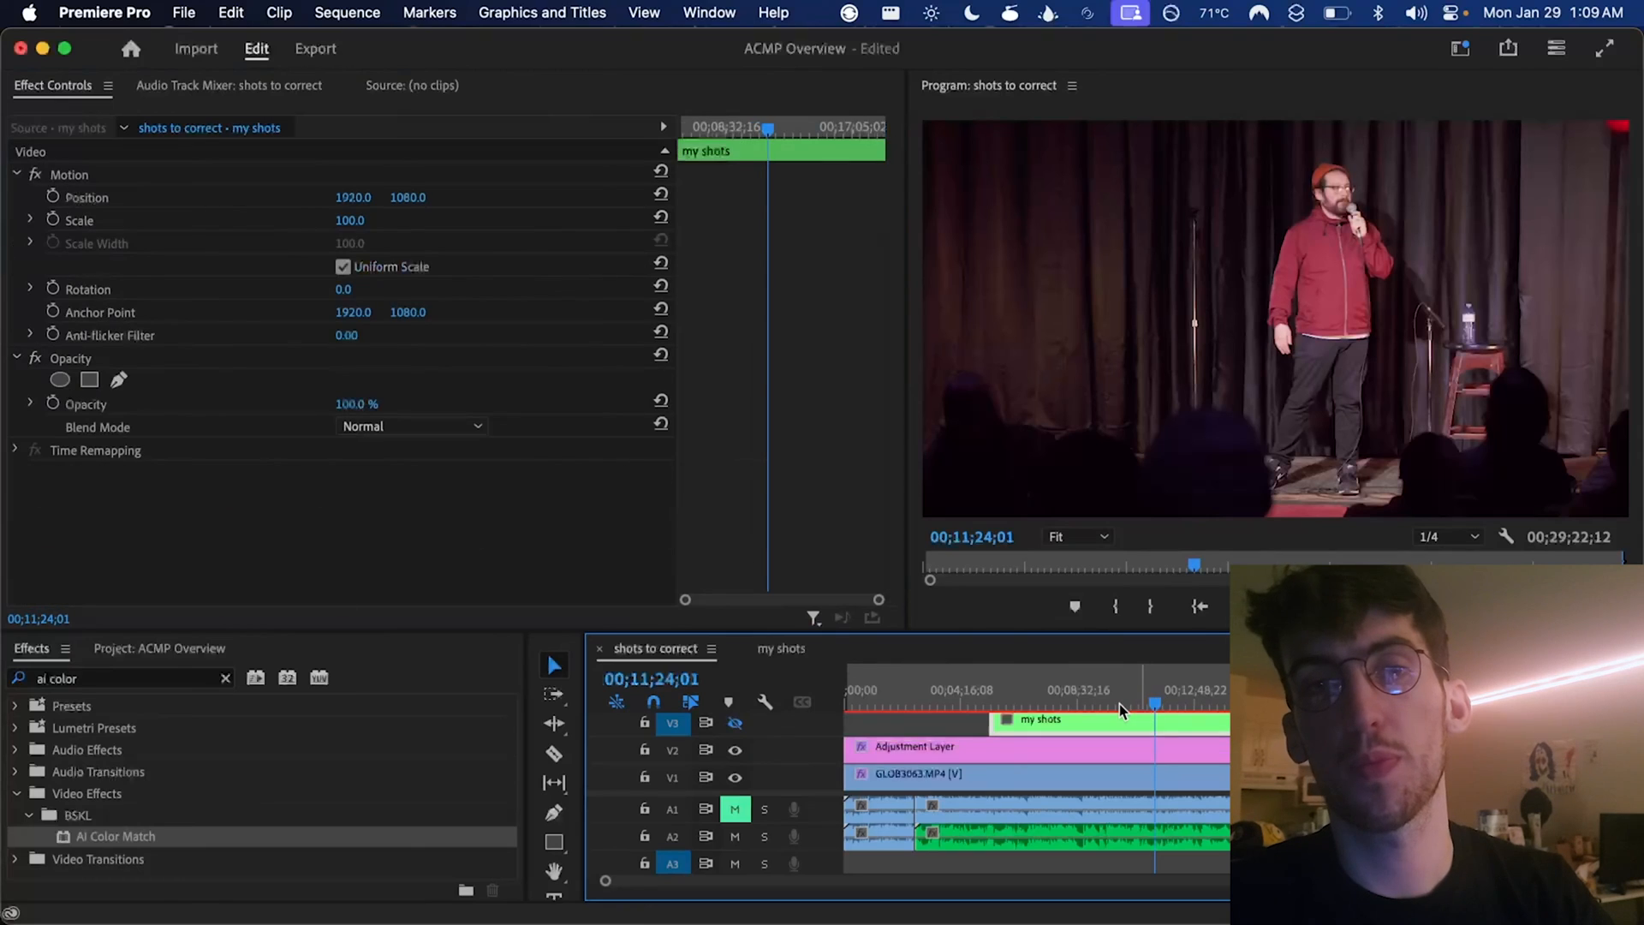
left_click(1123, 694)
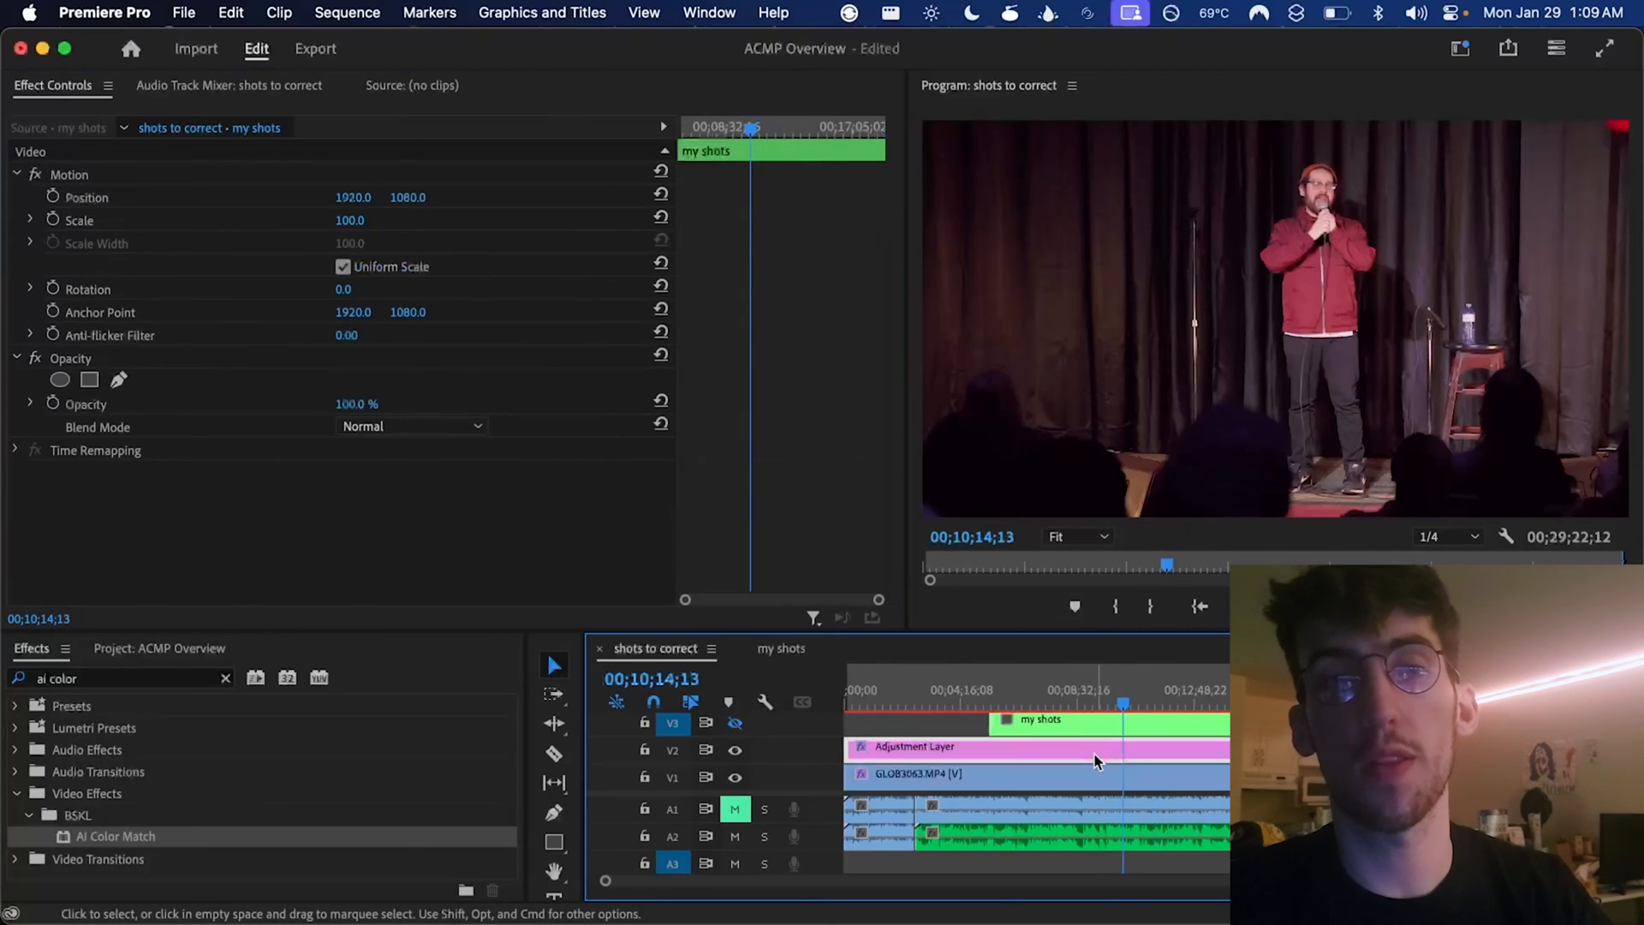
left_click(915, 745)
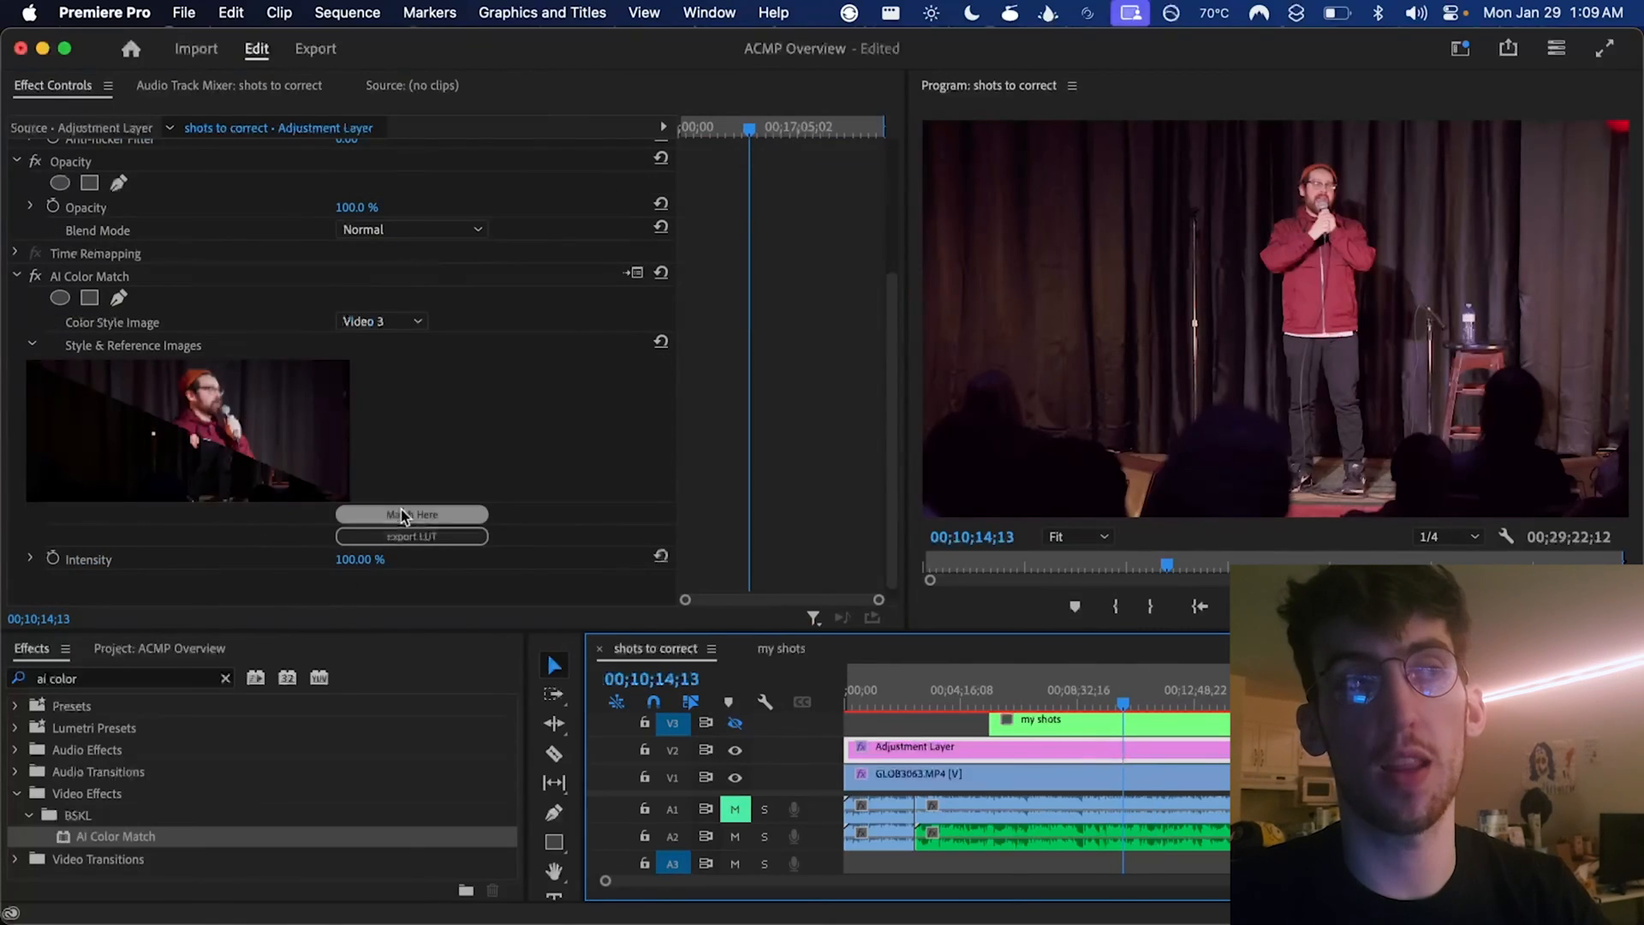
left_click(402, 514)
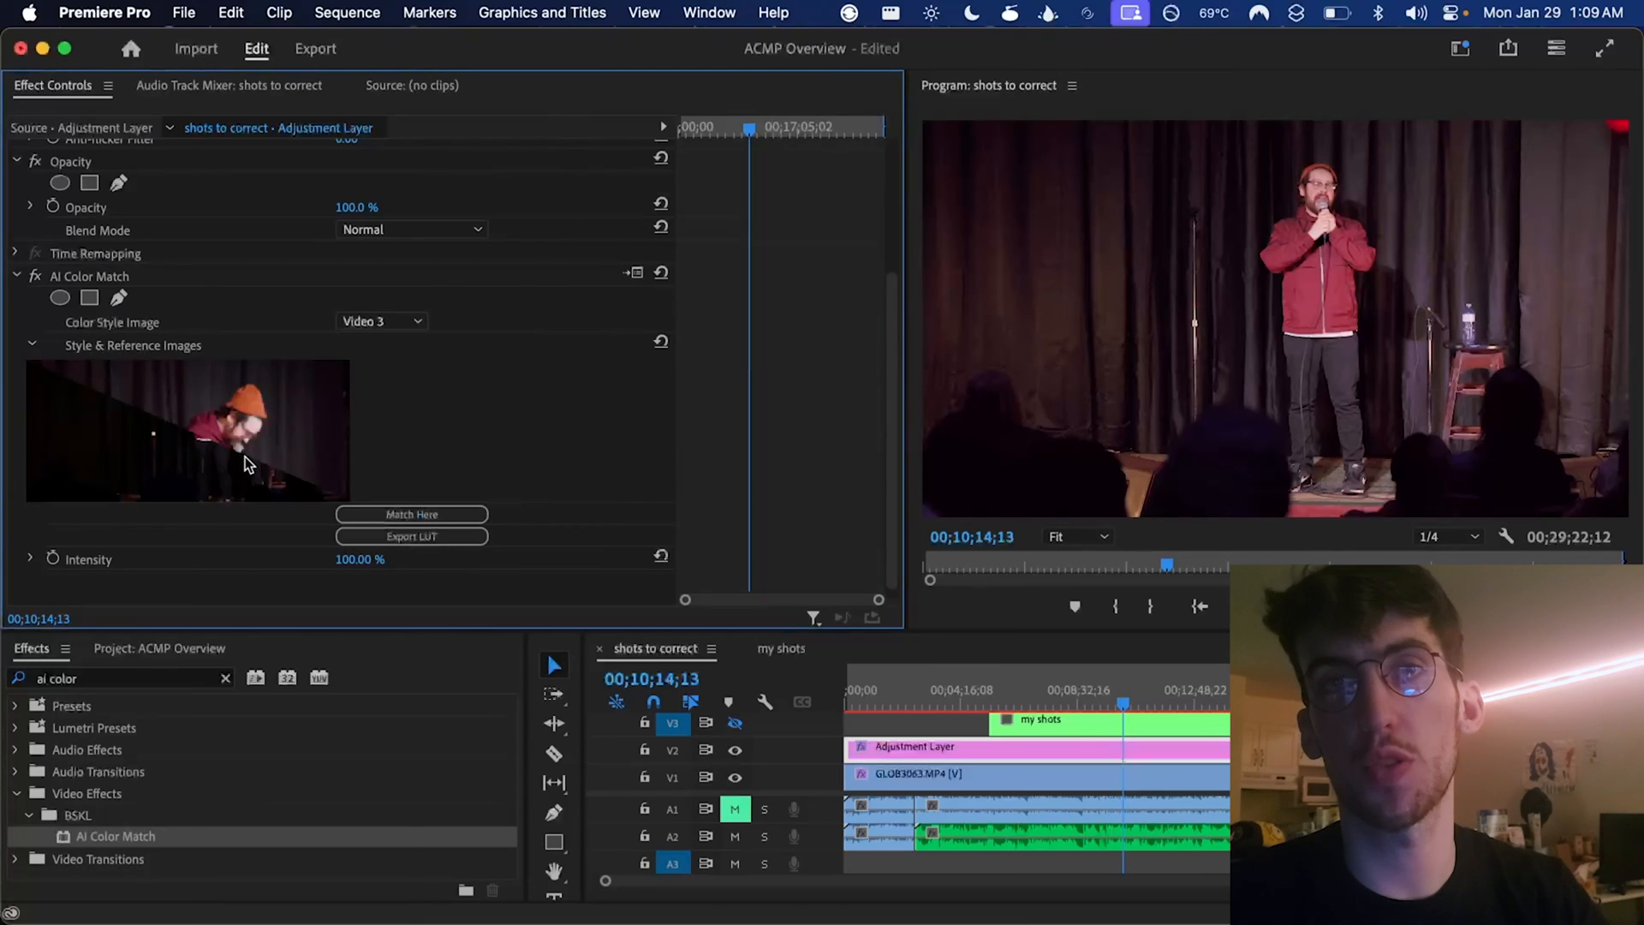
key("Down")
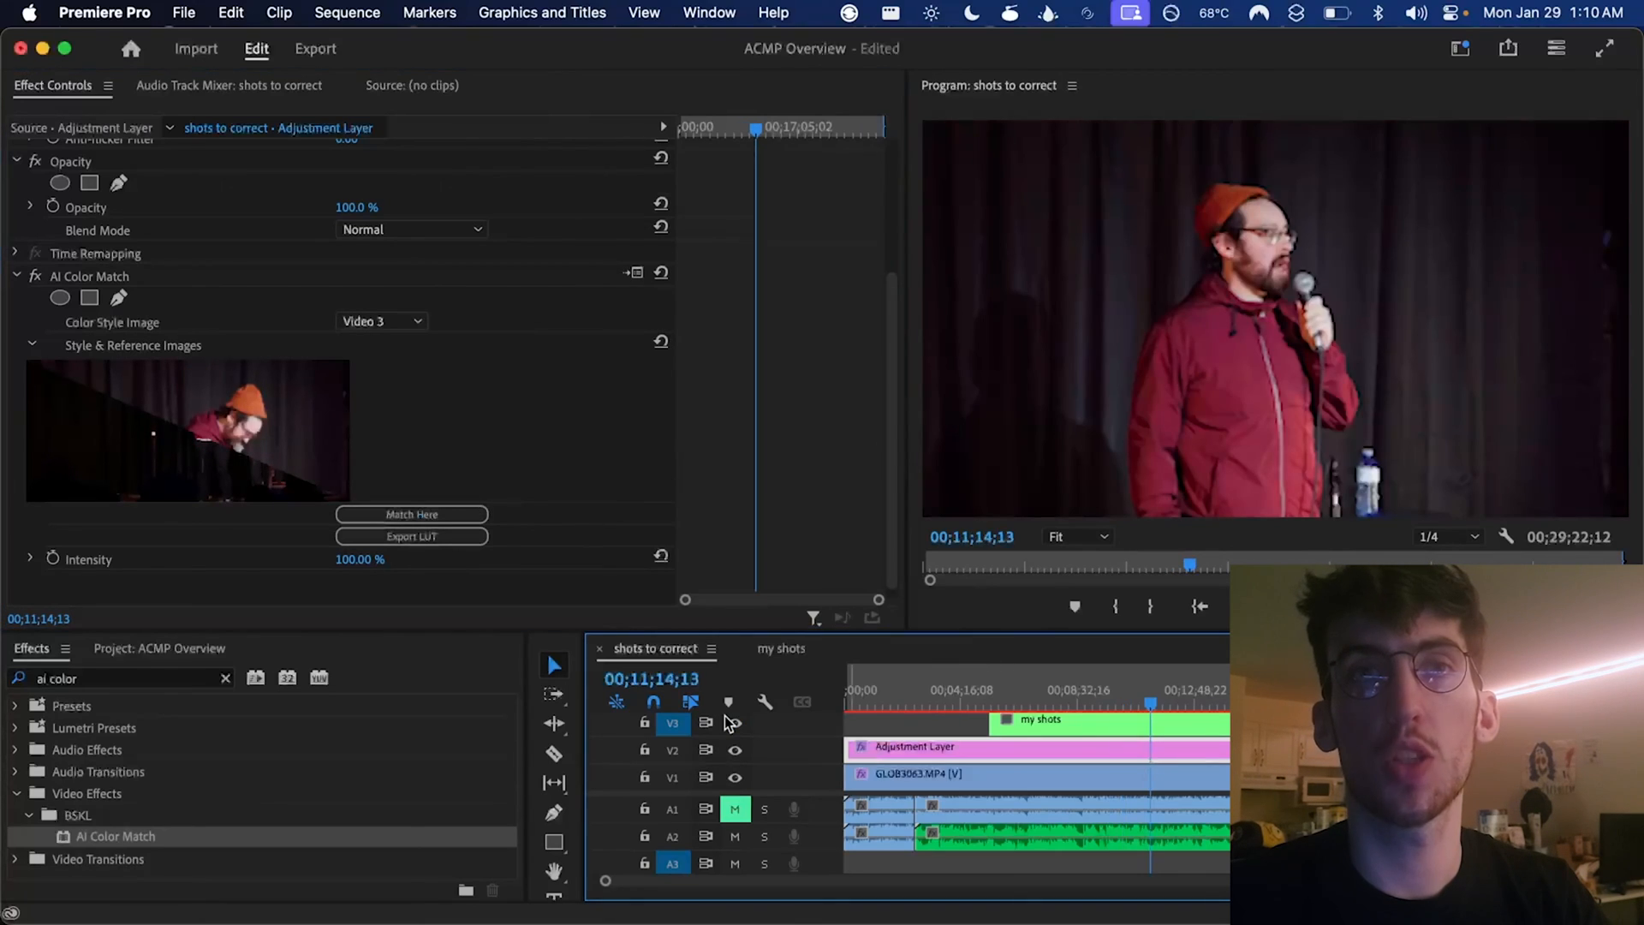
- Apply Lumetri Color to the adjustment layer and shift the Shadows wheel tint under Color Wheels & Match
triple_click(85, 677)
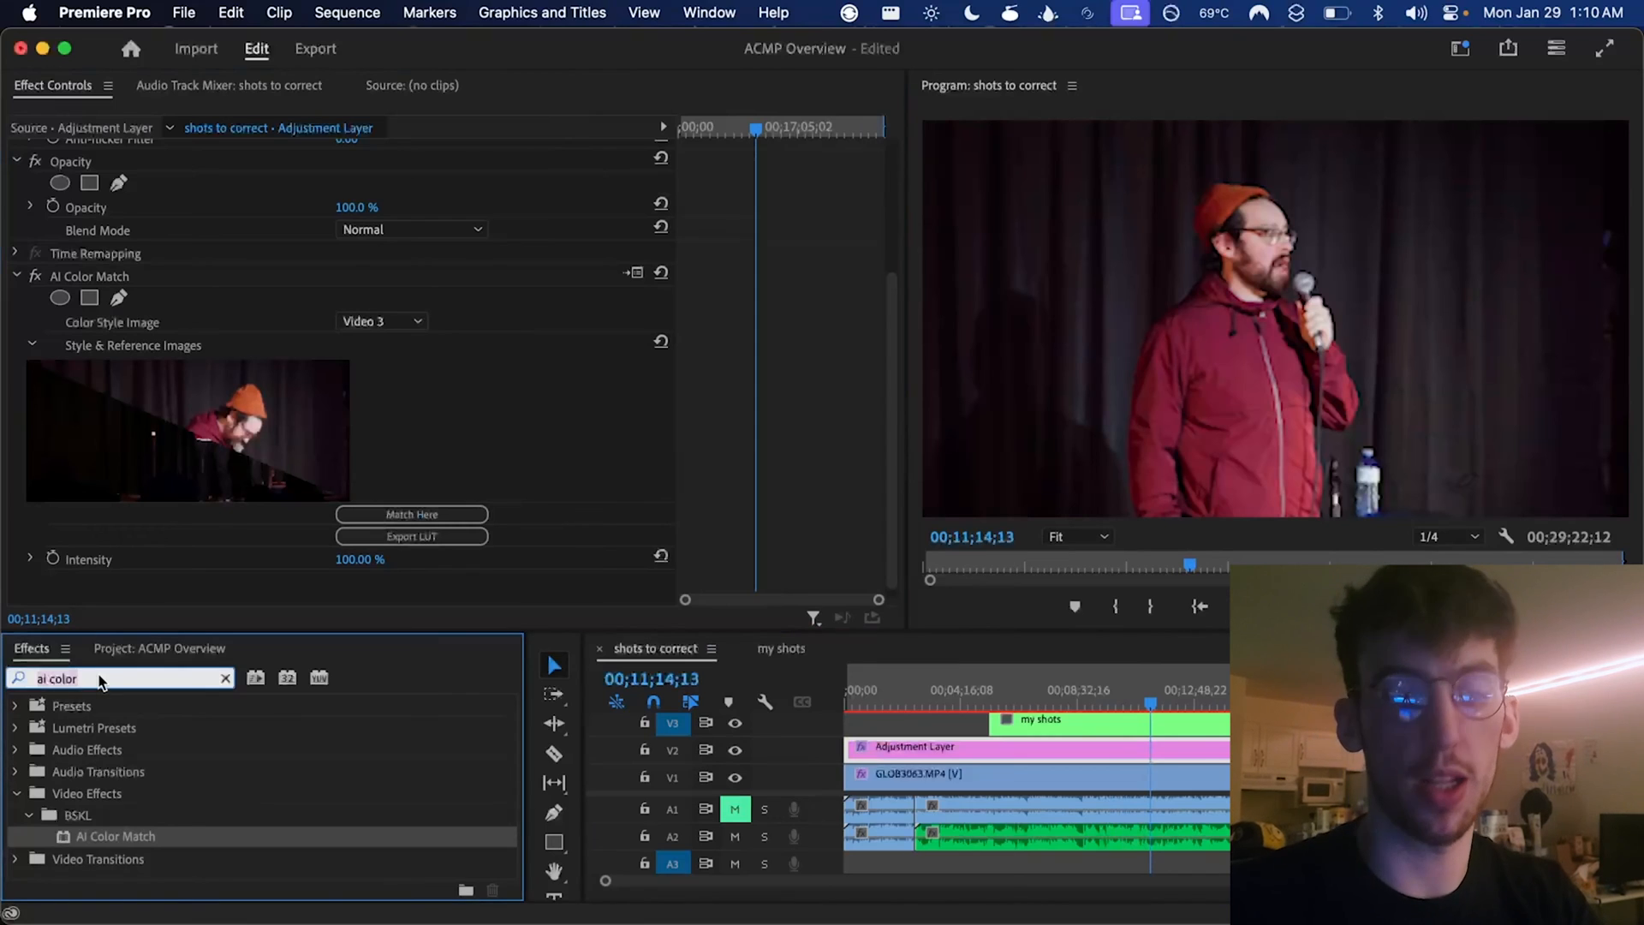
type("lumetri co")
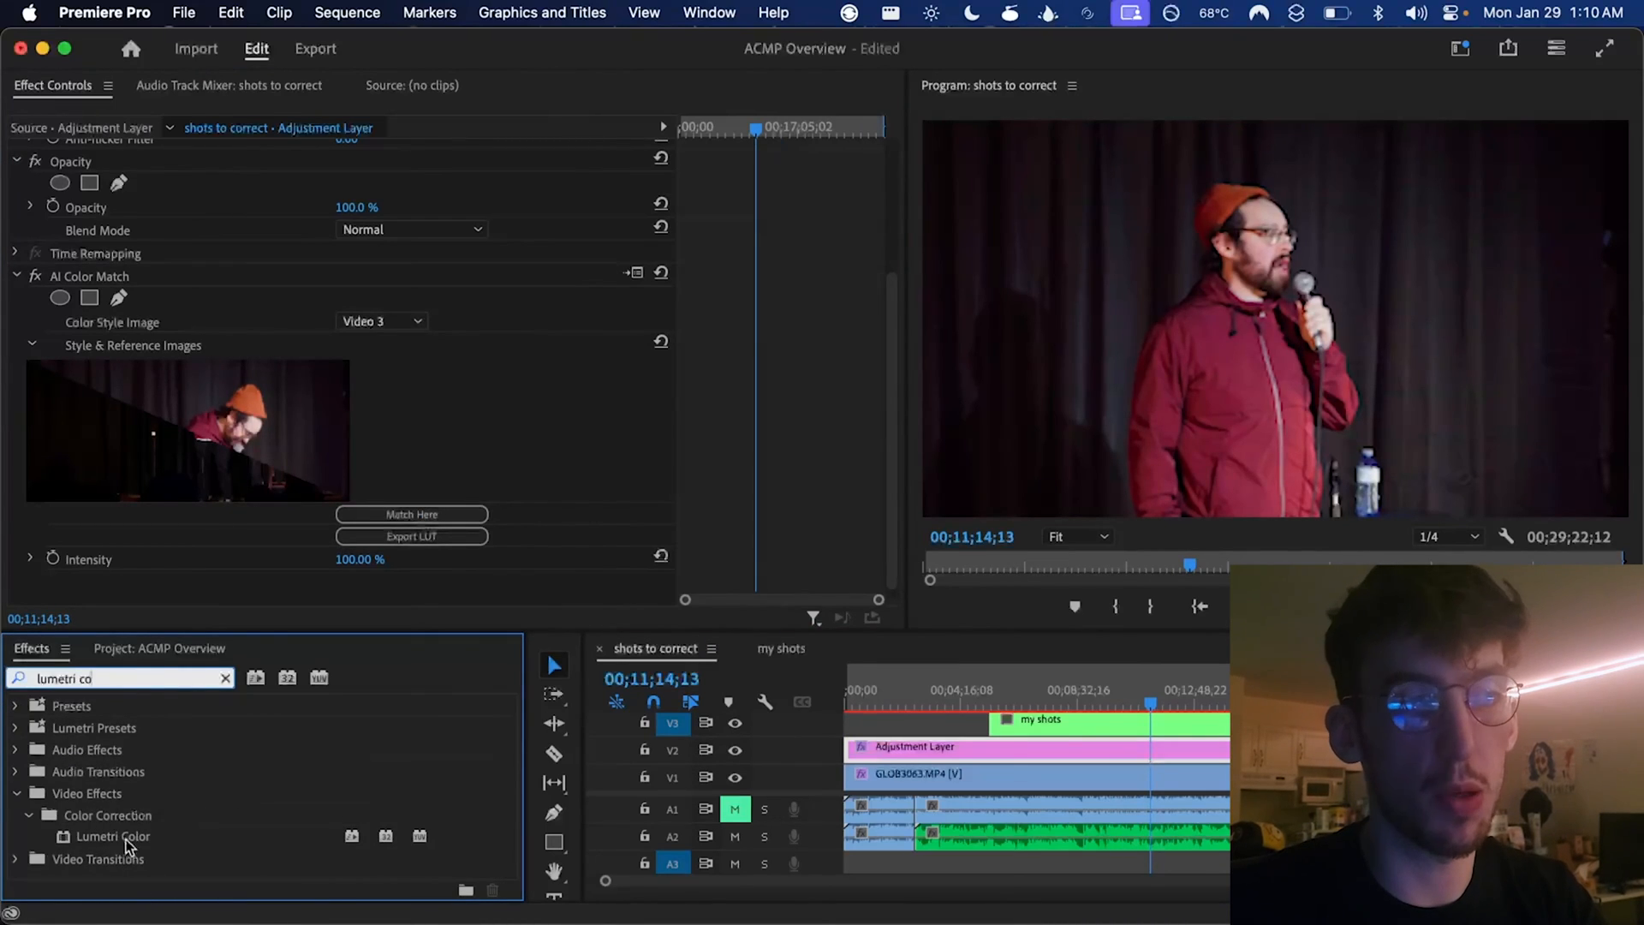
left_click_drag(113, 837, 1028, 747)
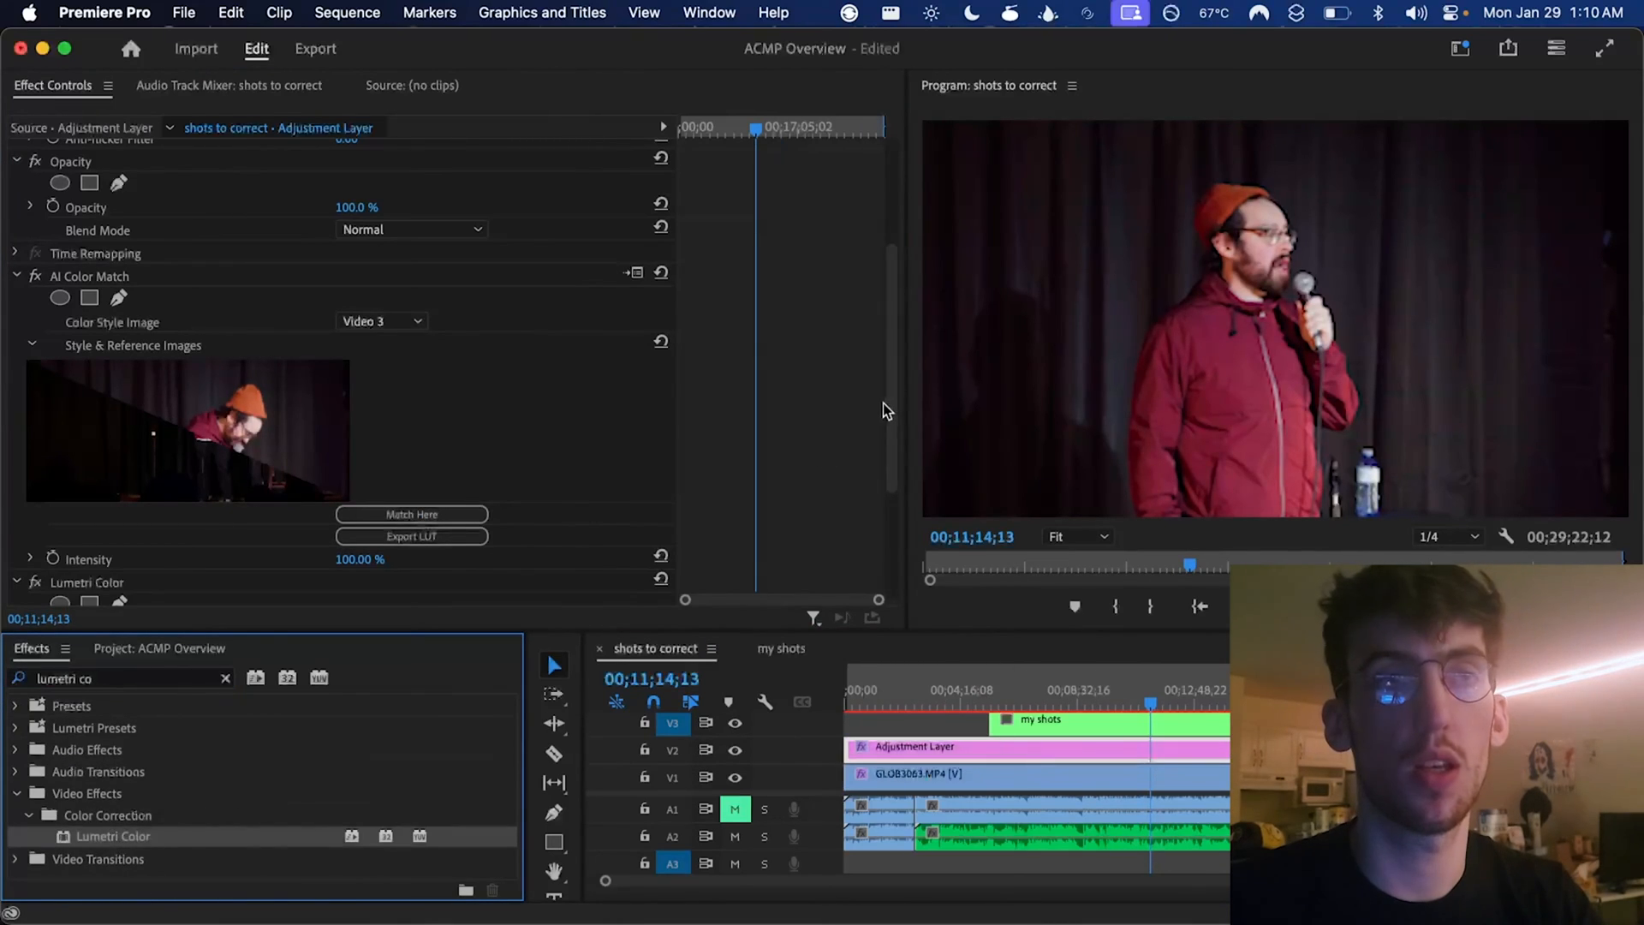
scroll(883, 403, "down", 4)
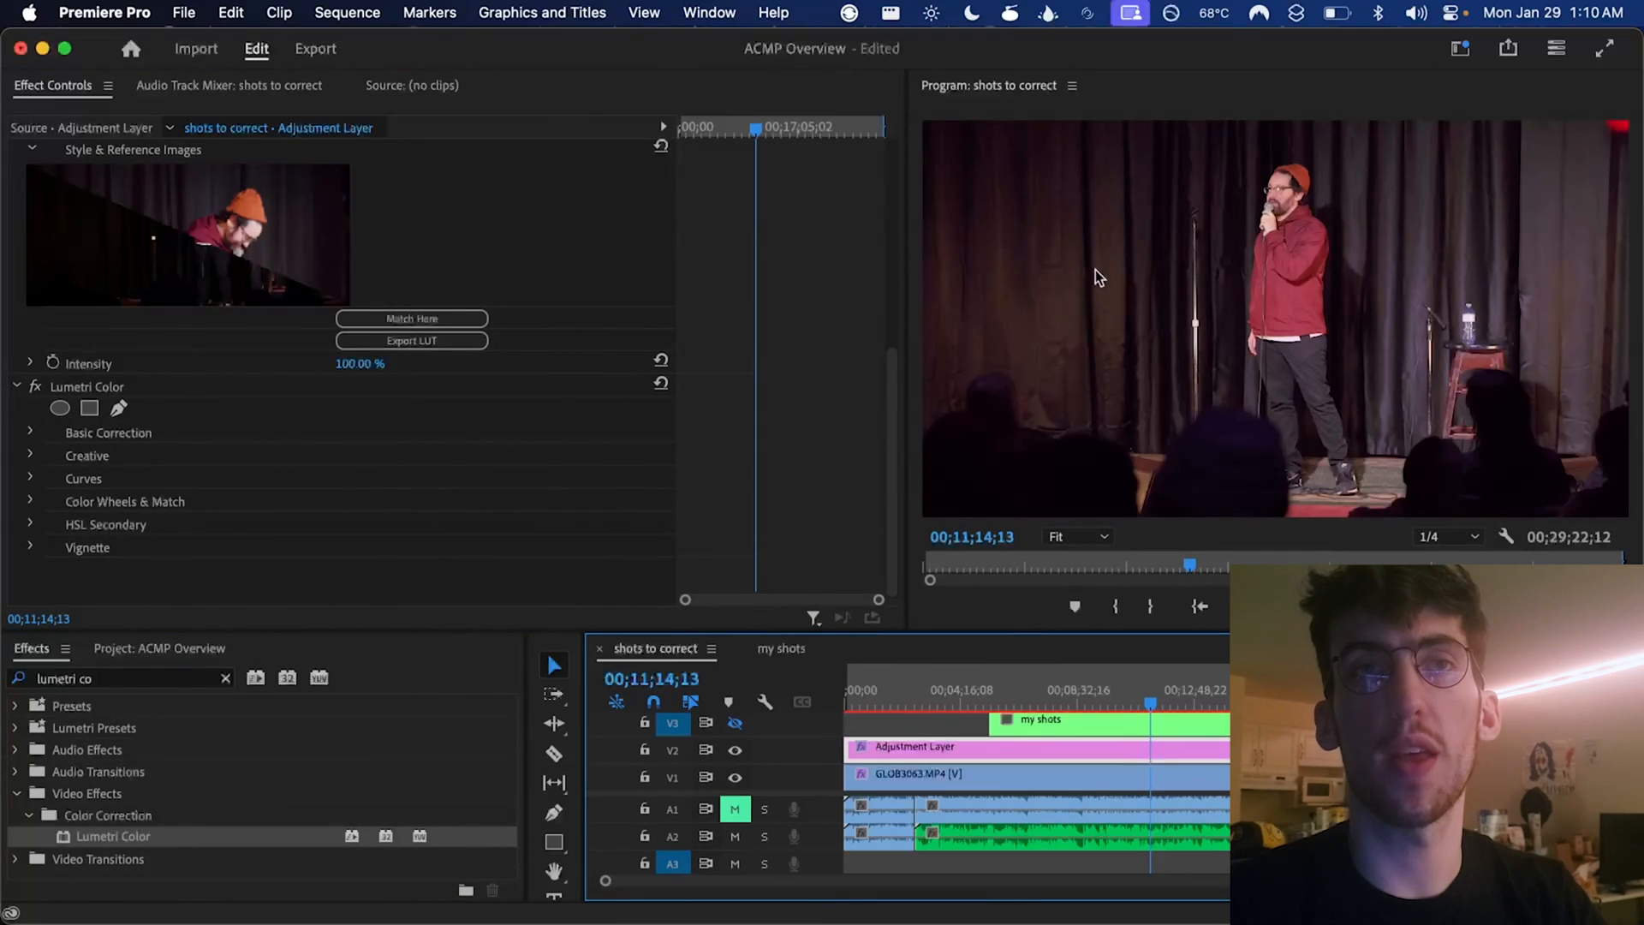
left_click(30, 502)
scroll(215, 485, "down", 3)
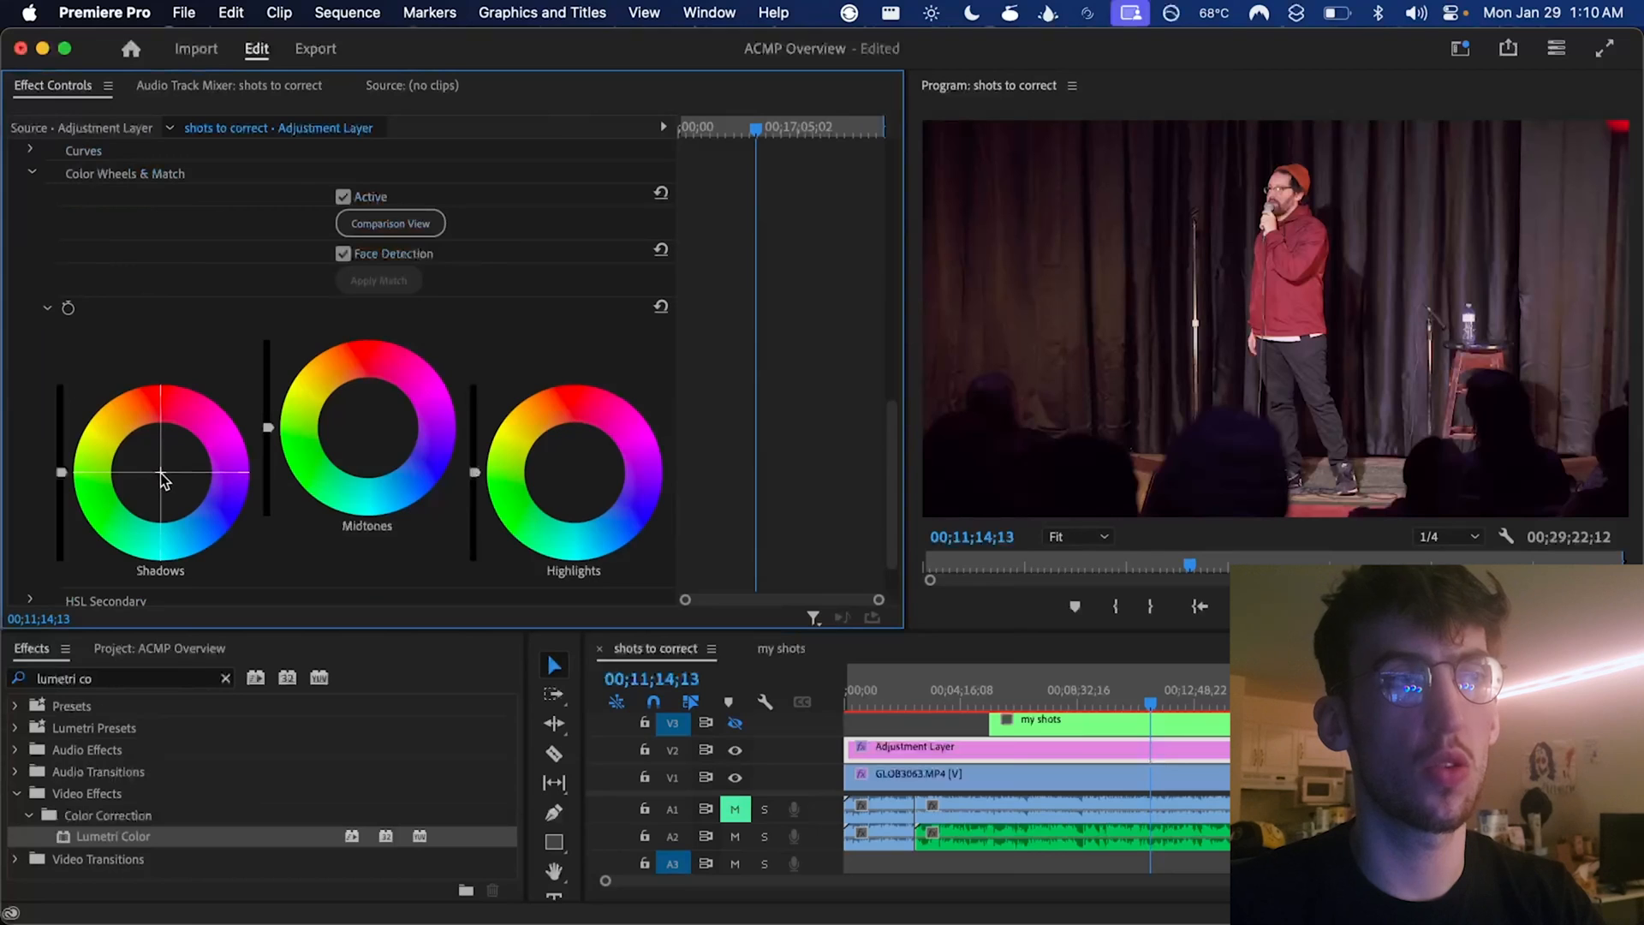
left_click_drag(163, 478, 163, 479)
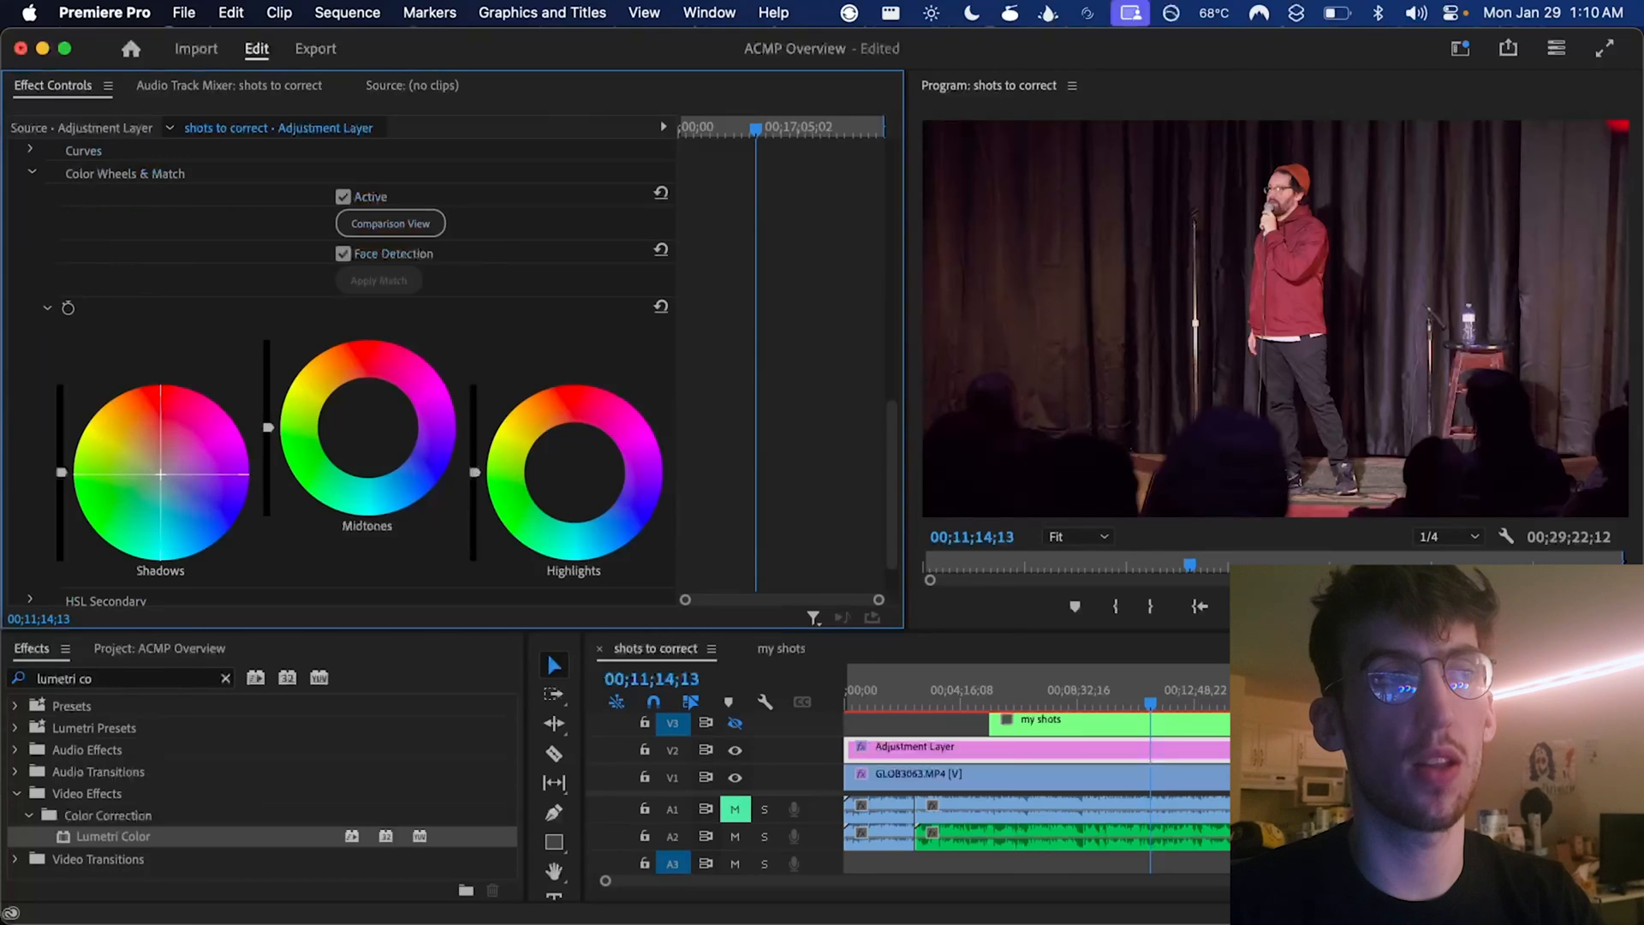
scroll(161, 478, "up", 4)
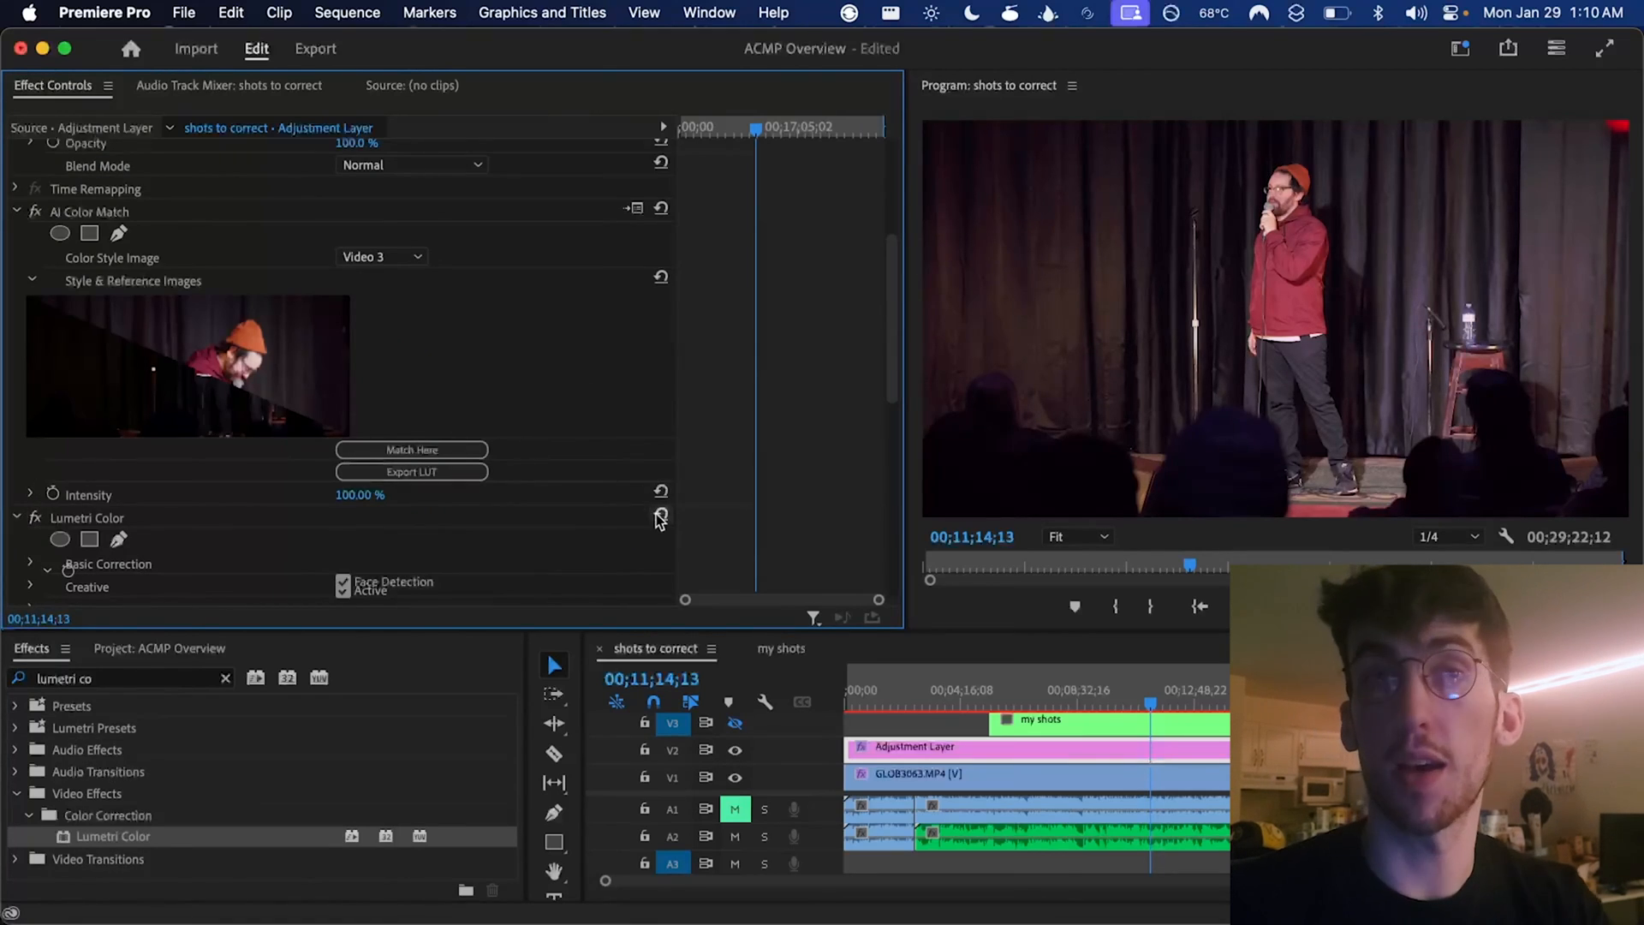
left_click(736, 754)
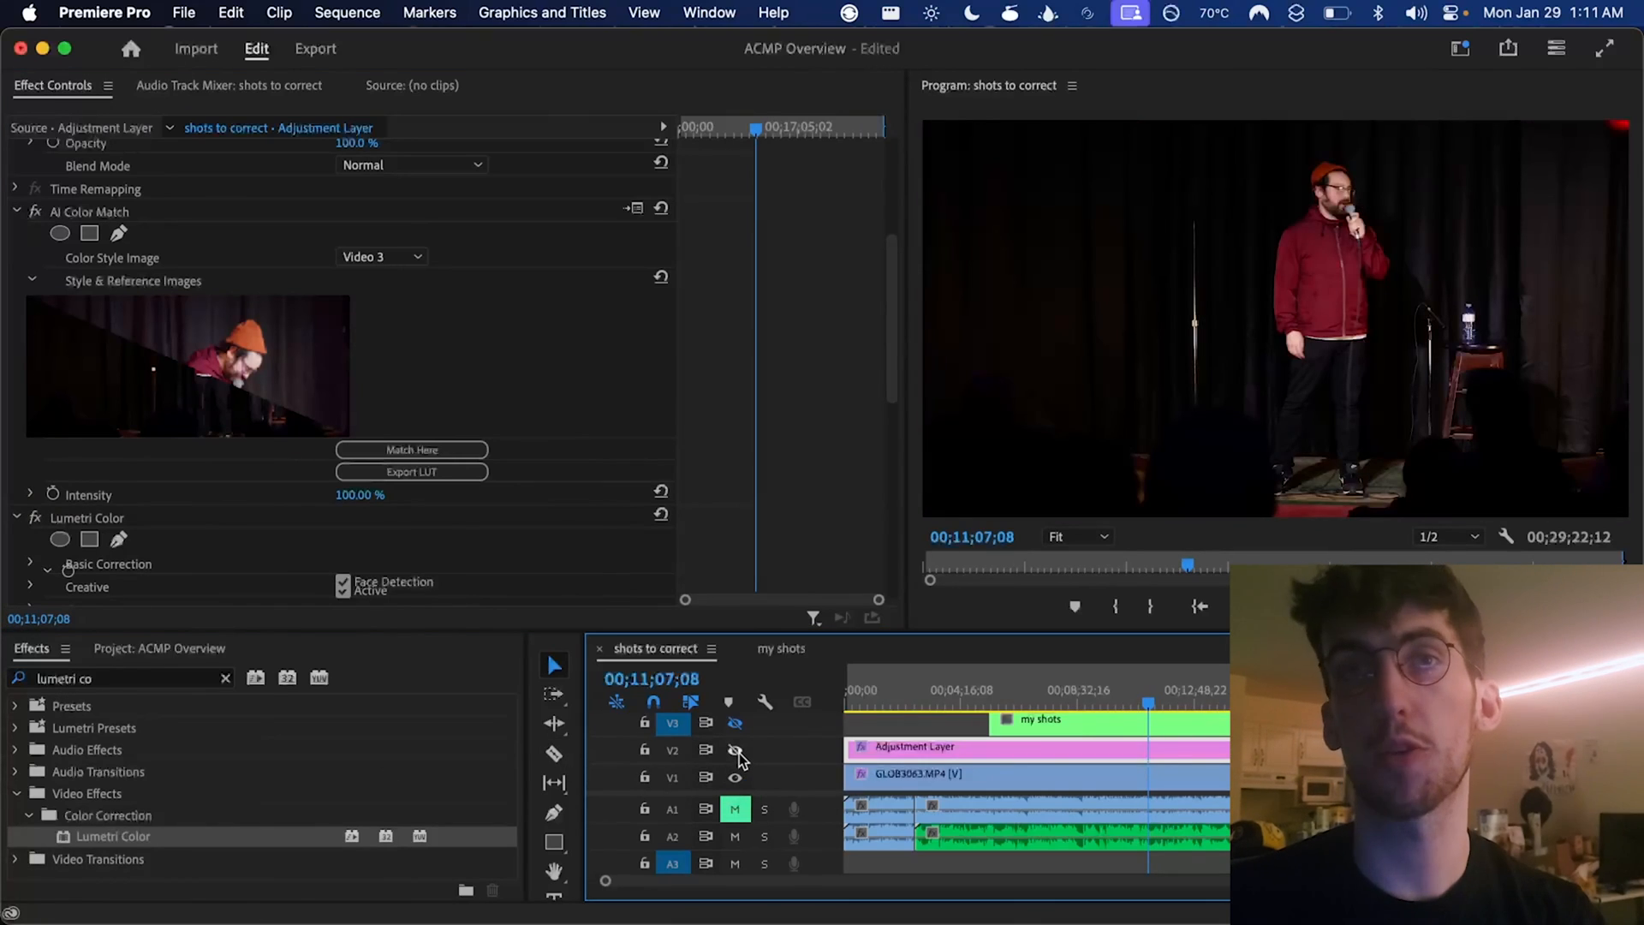
left_click(735, 752)
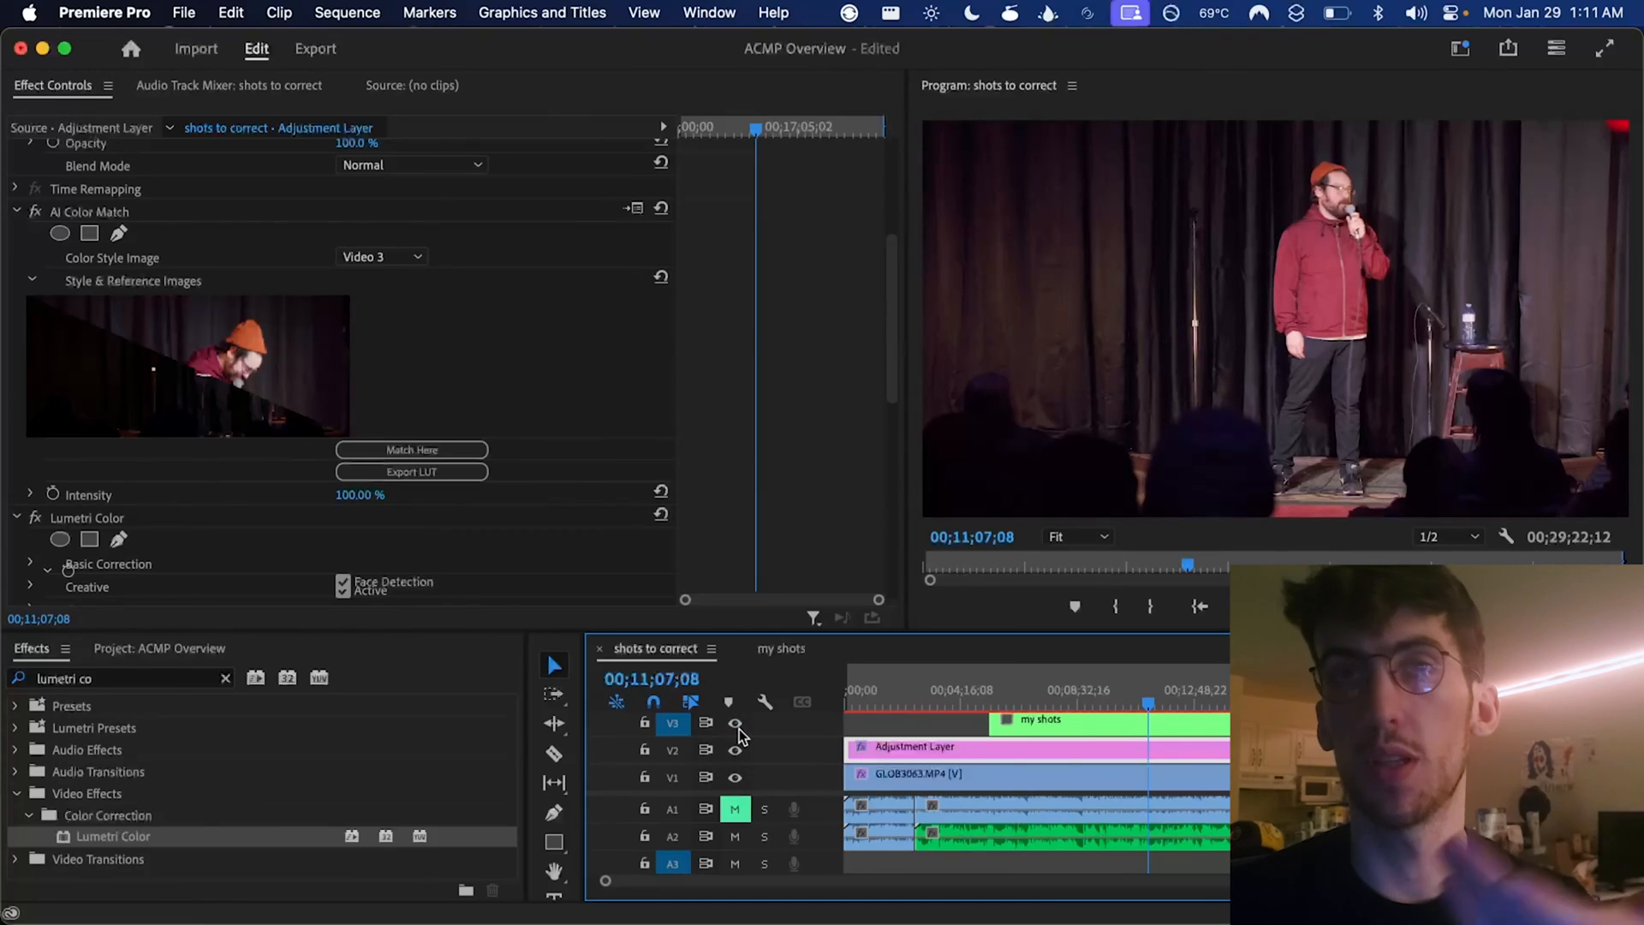
left_click(736, 724)
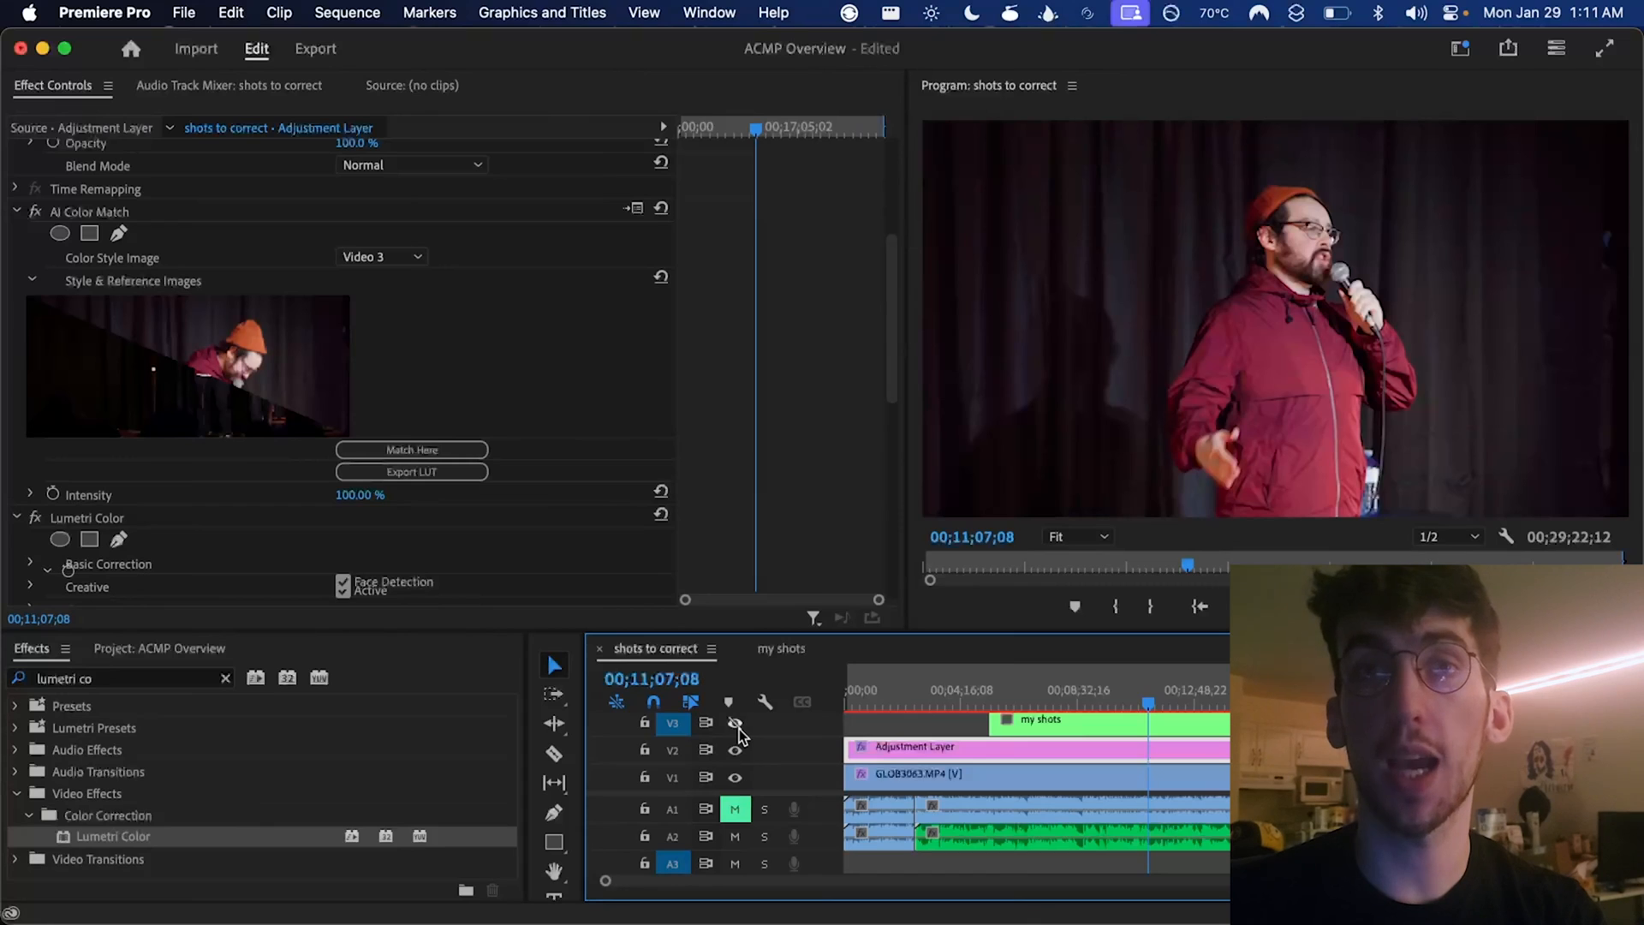
left_click(736, 724)
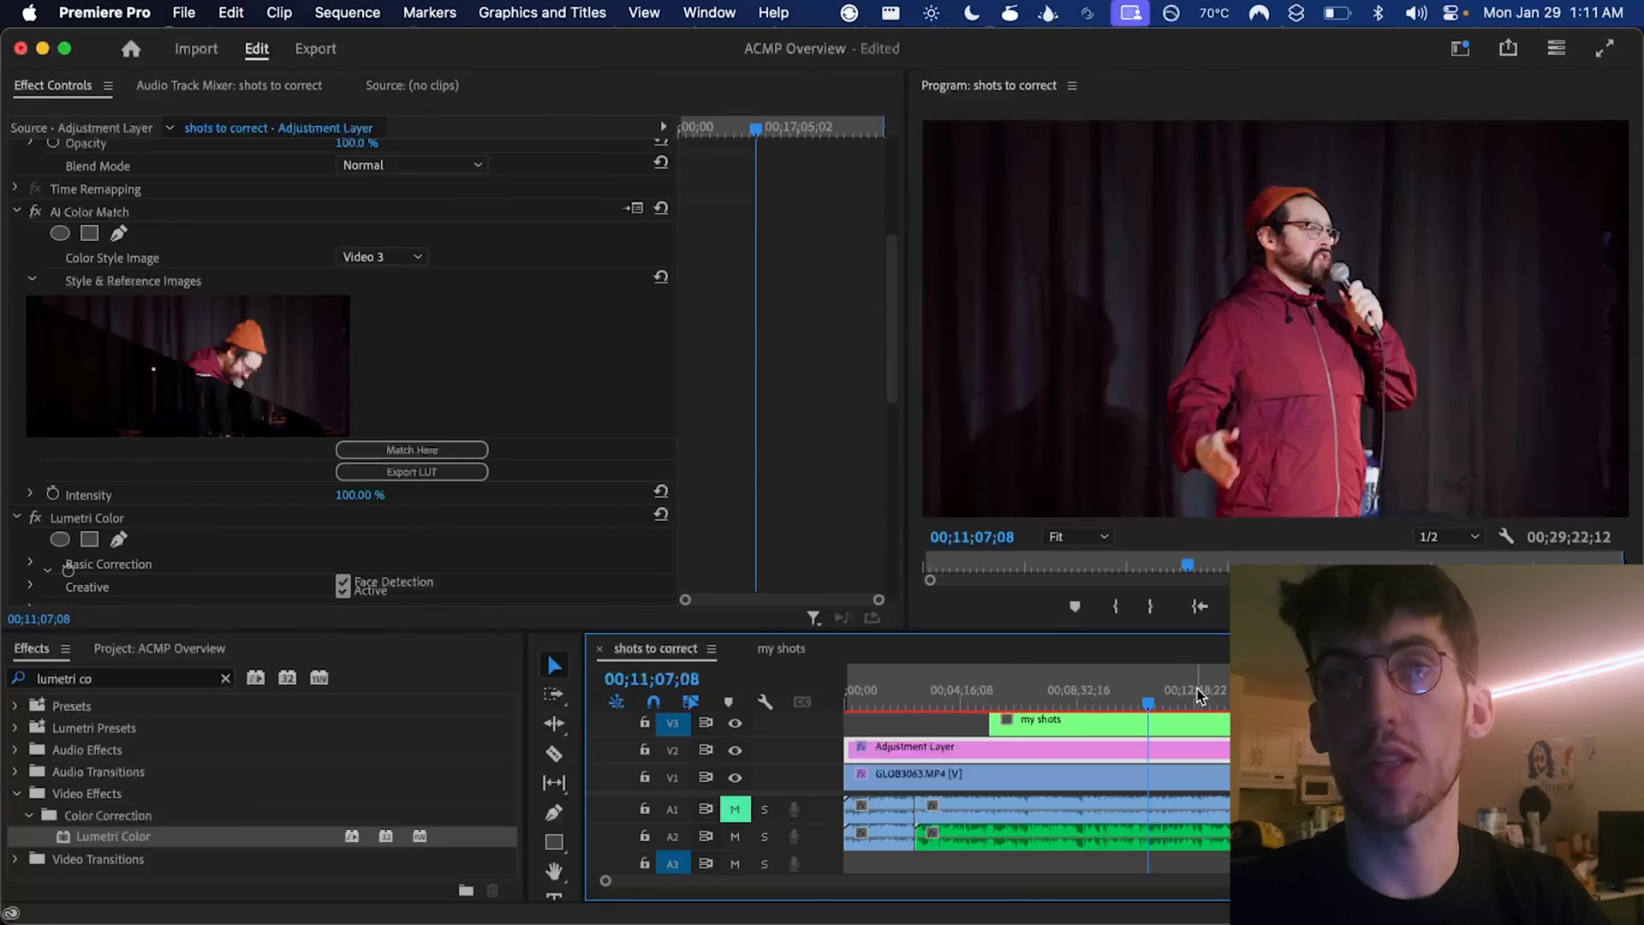
left_click(1205, 693)
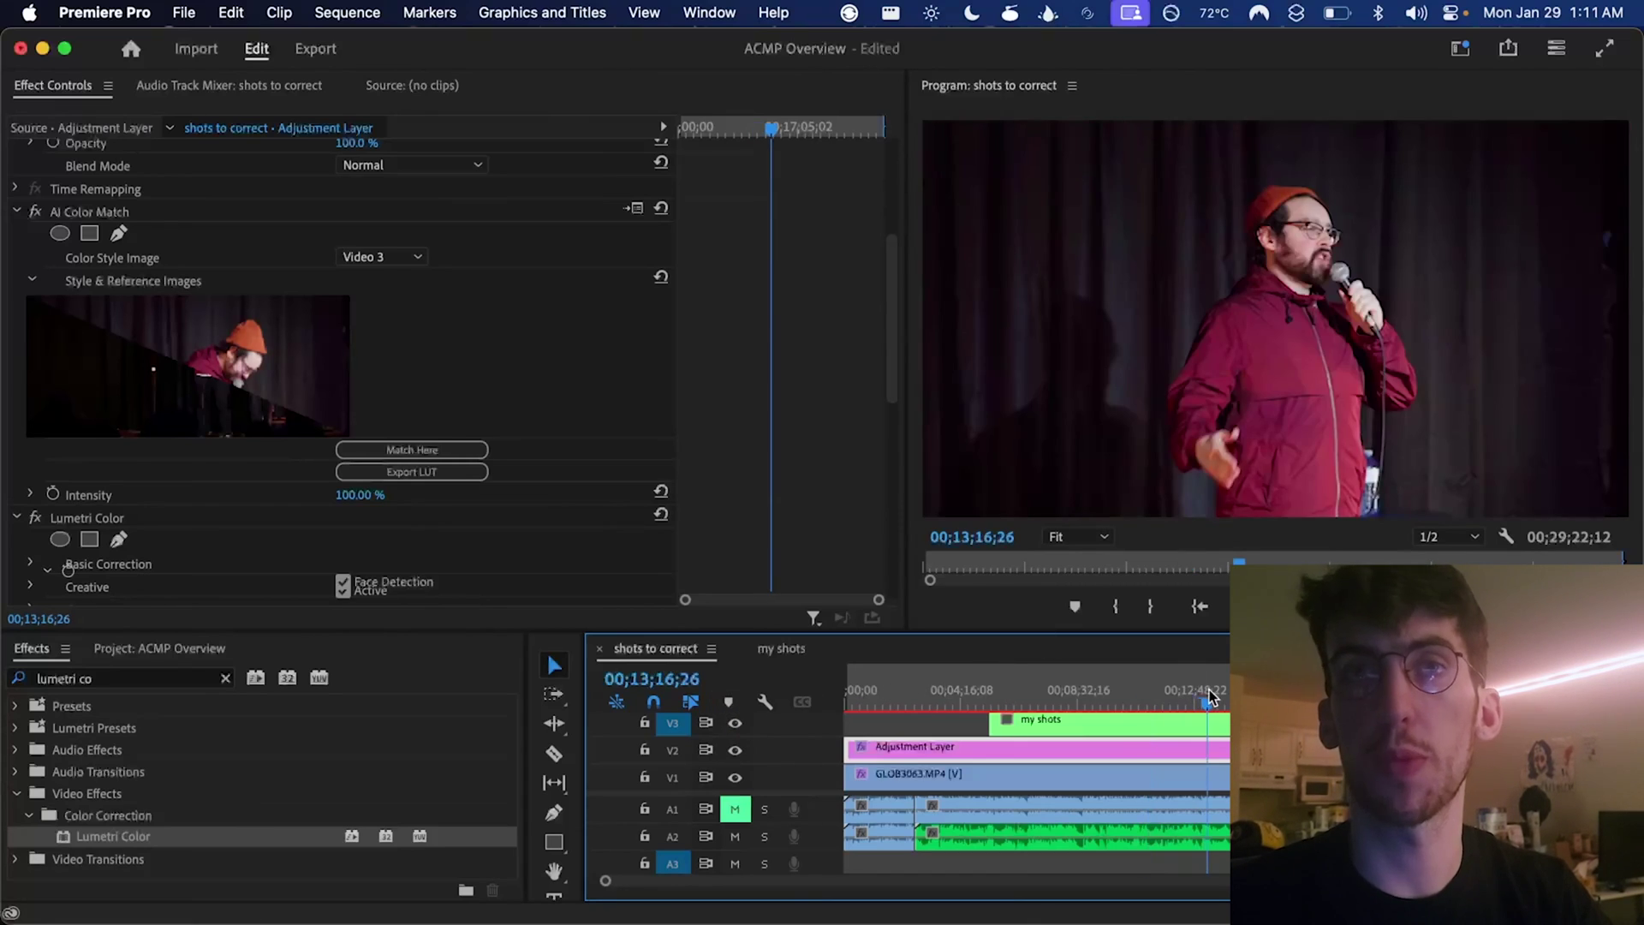
left_click(412, 472)
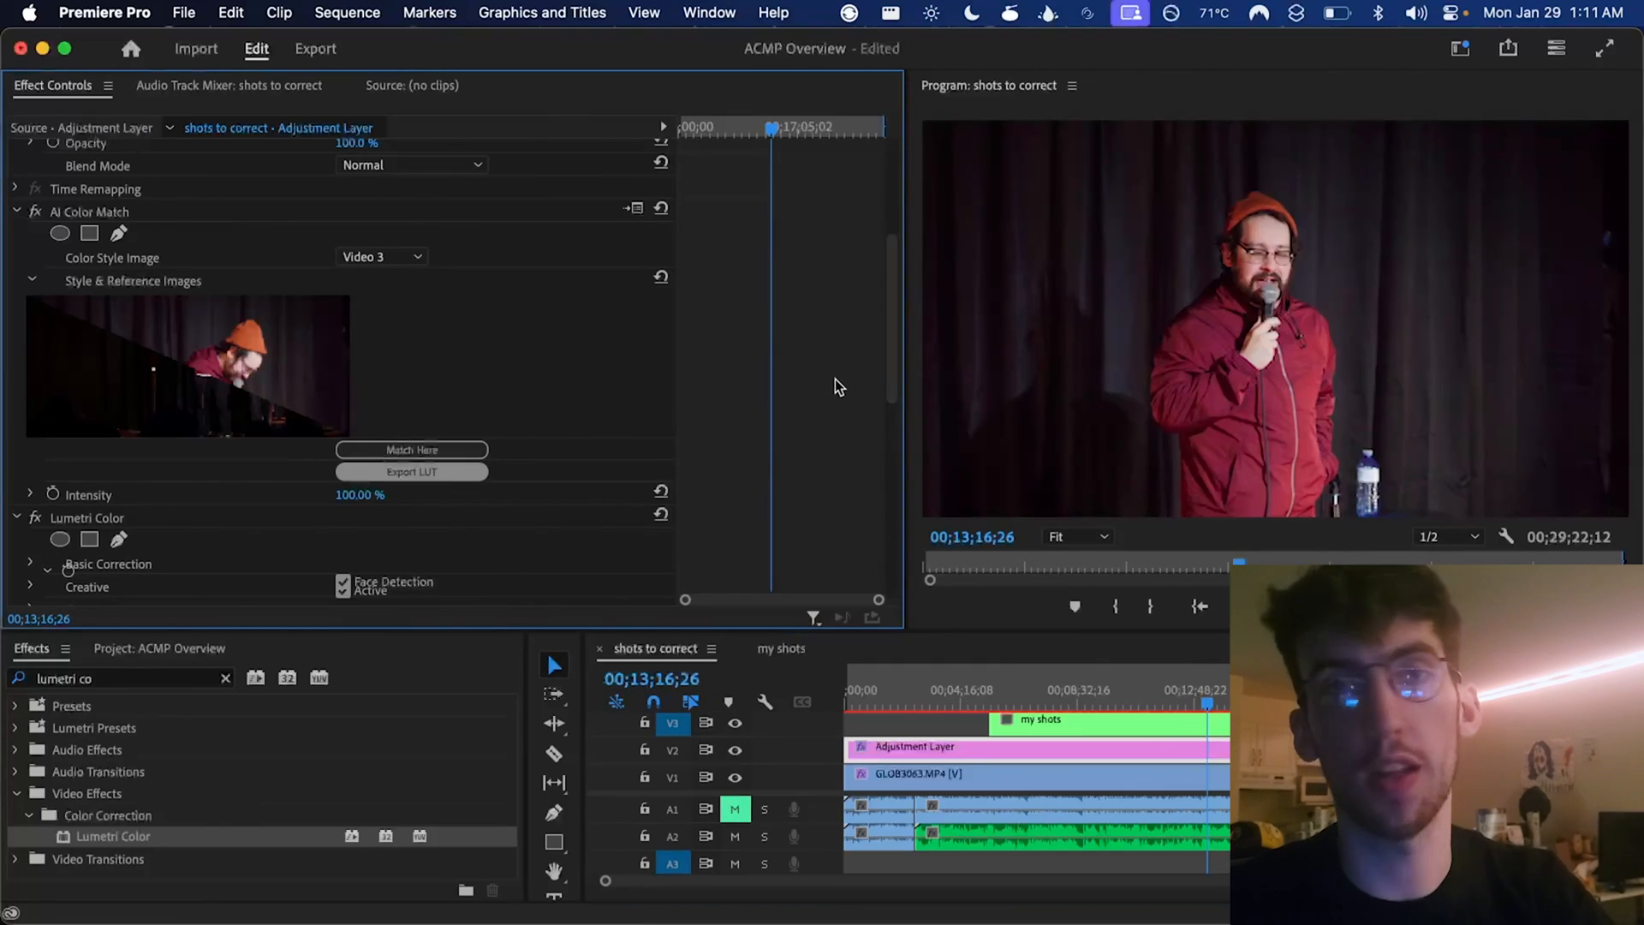
left_click(1110, 586)
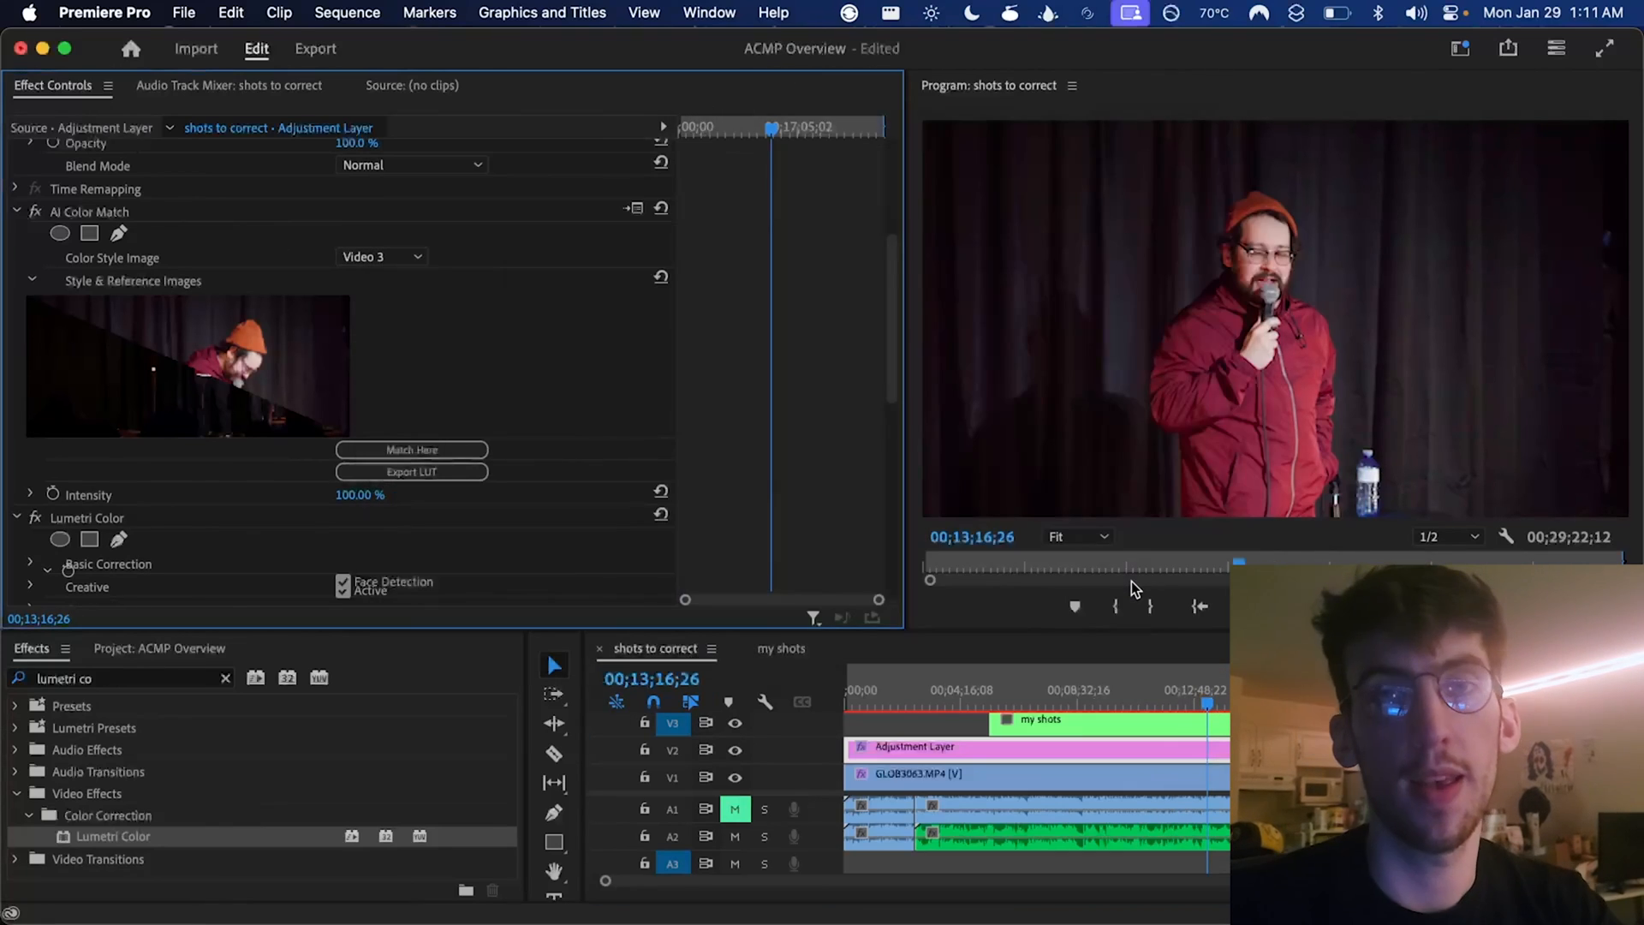